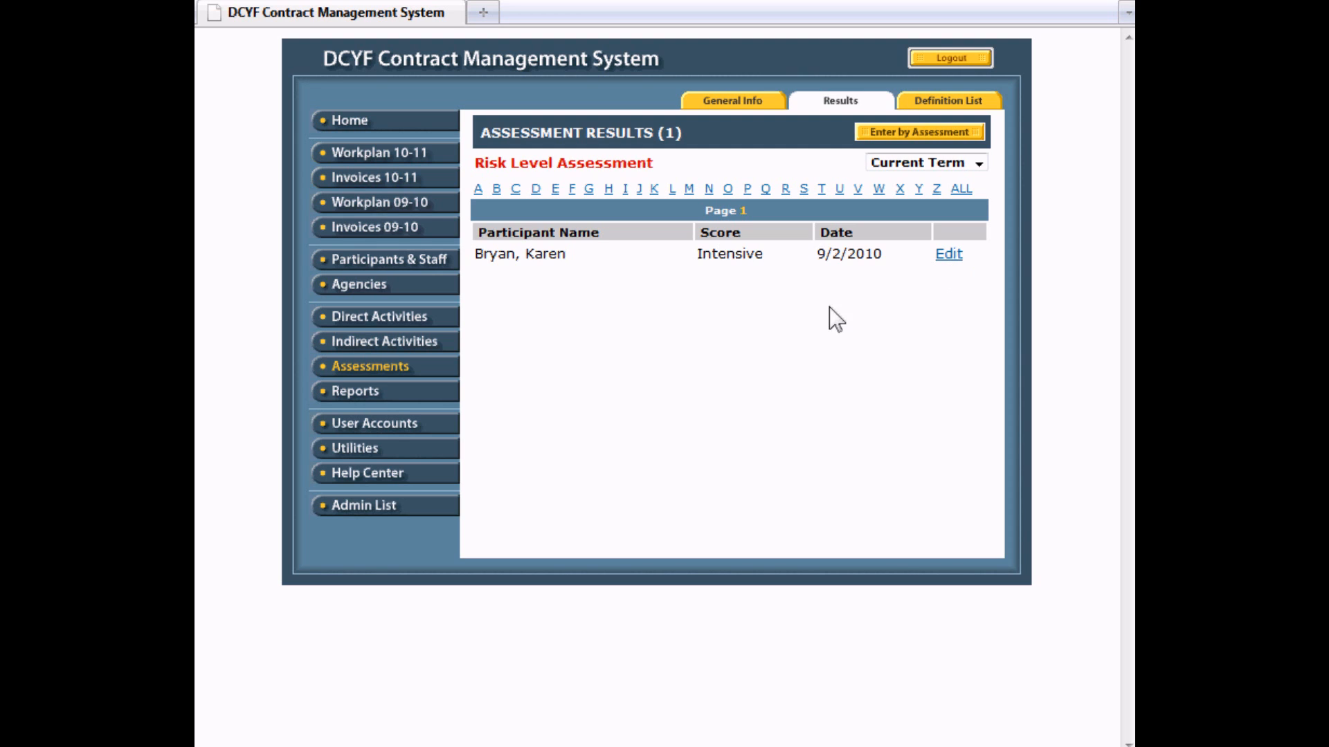
Start a new Case Management record under Direct Activities for A Sample Agency 1.
left_click(414, 317)
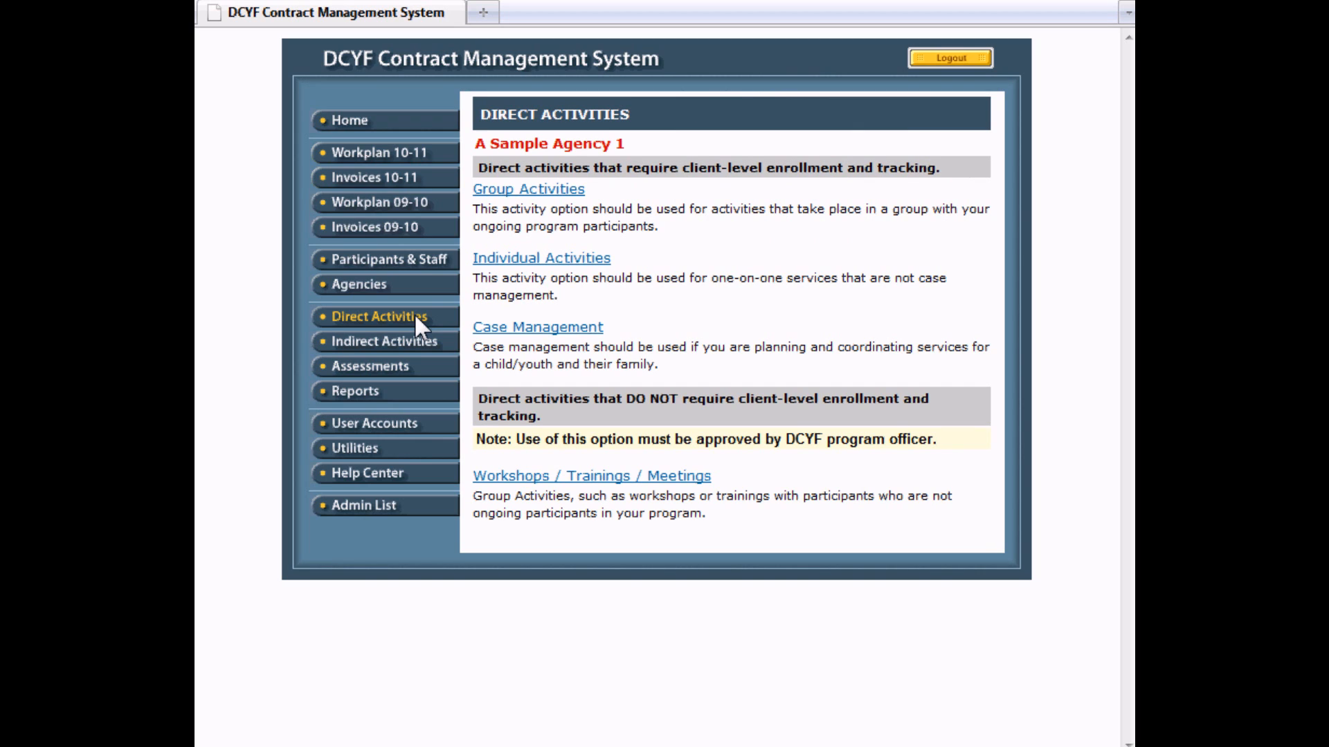
left_click(567, 328)
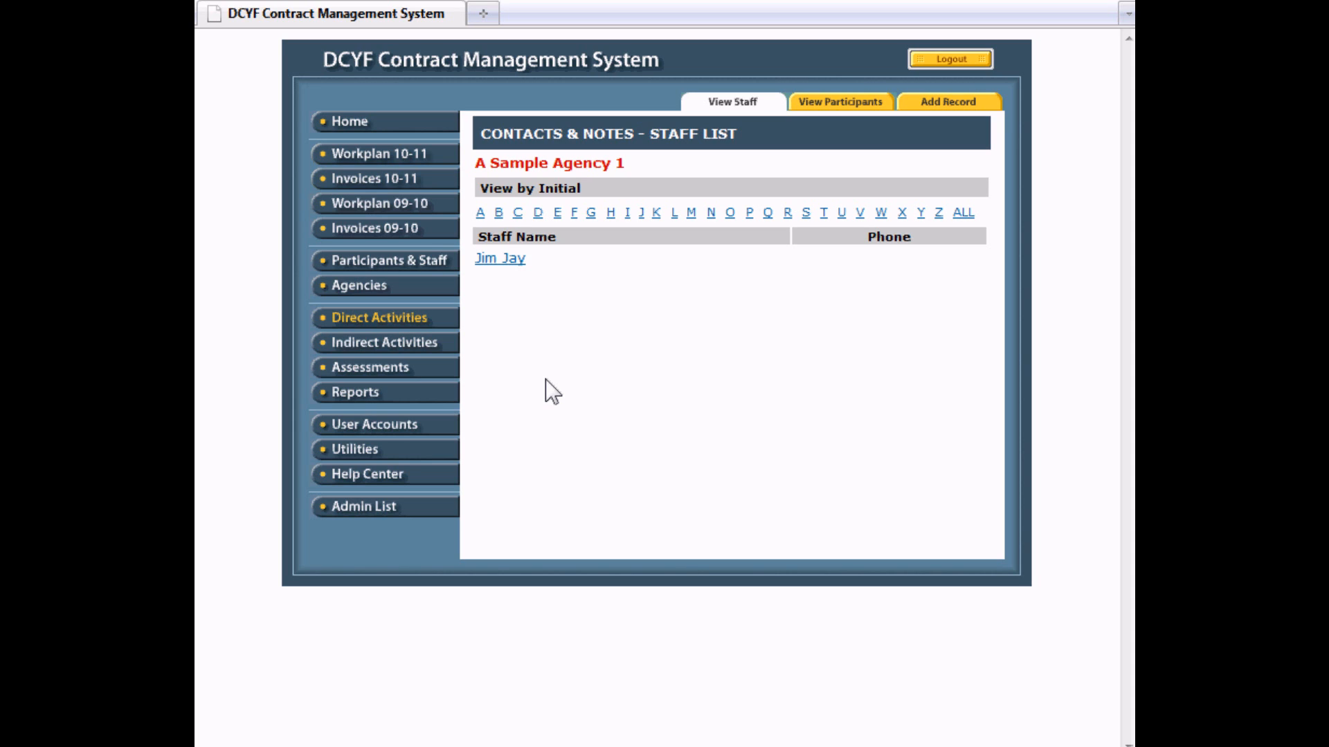
left_click(948, 111)
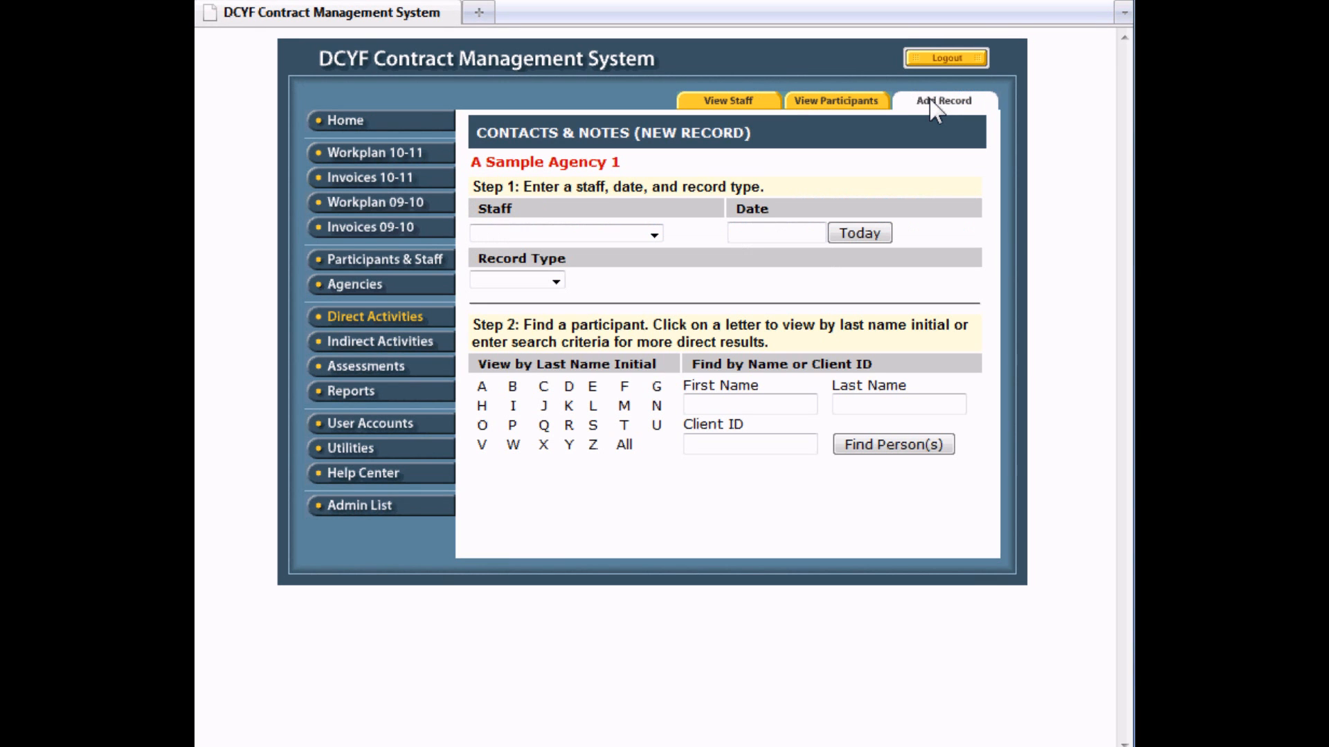
Select the staff member, set the date to 7/26/10 and choose Contact as the record type.
left_click(654, 233)
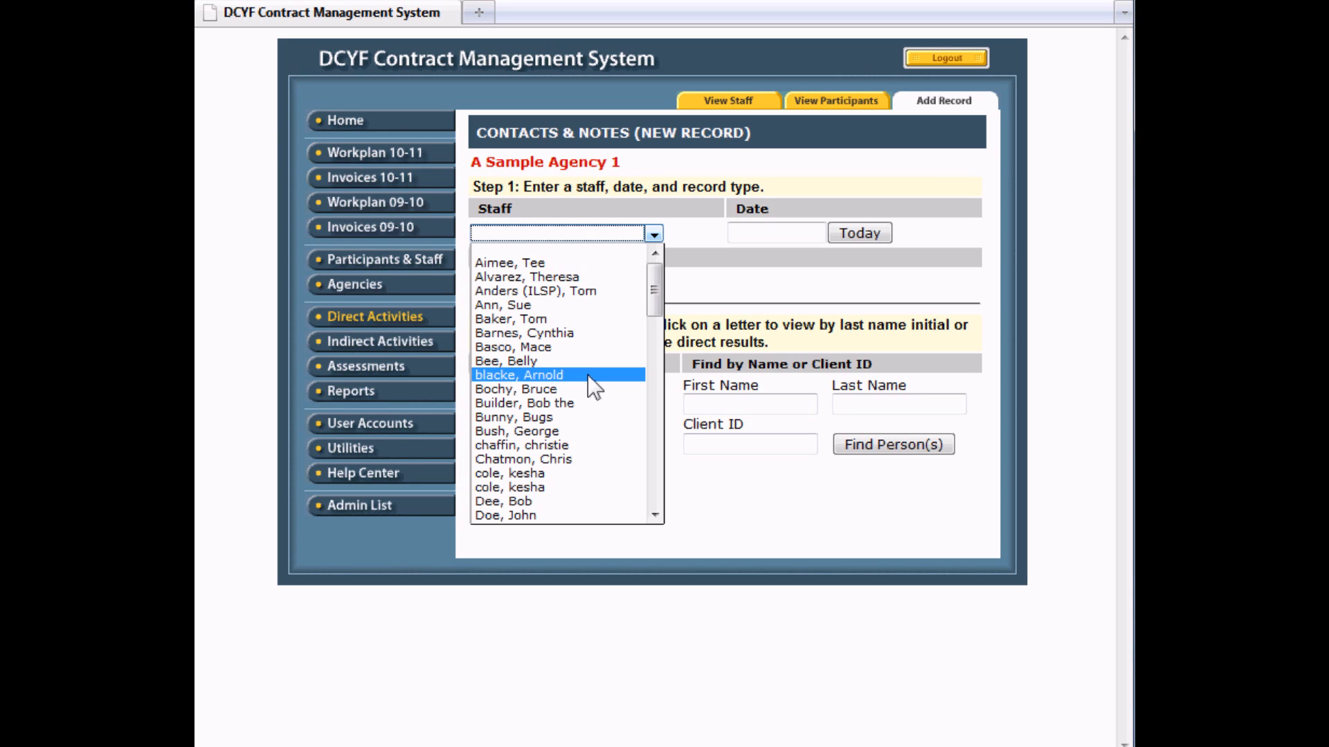
scroll(587, 375, "down", 1)
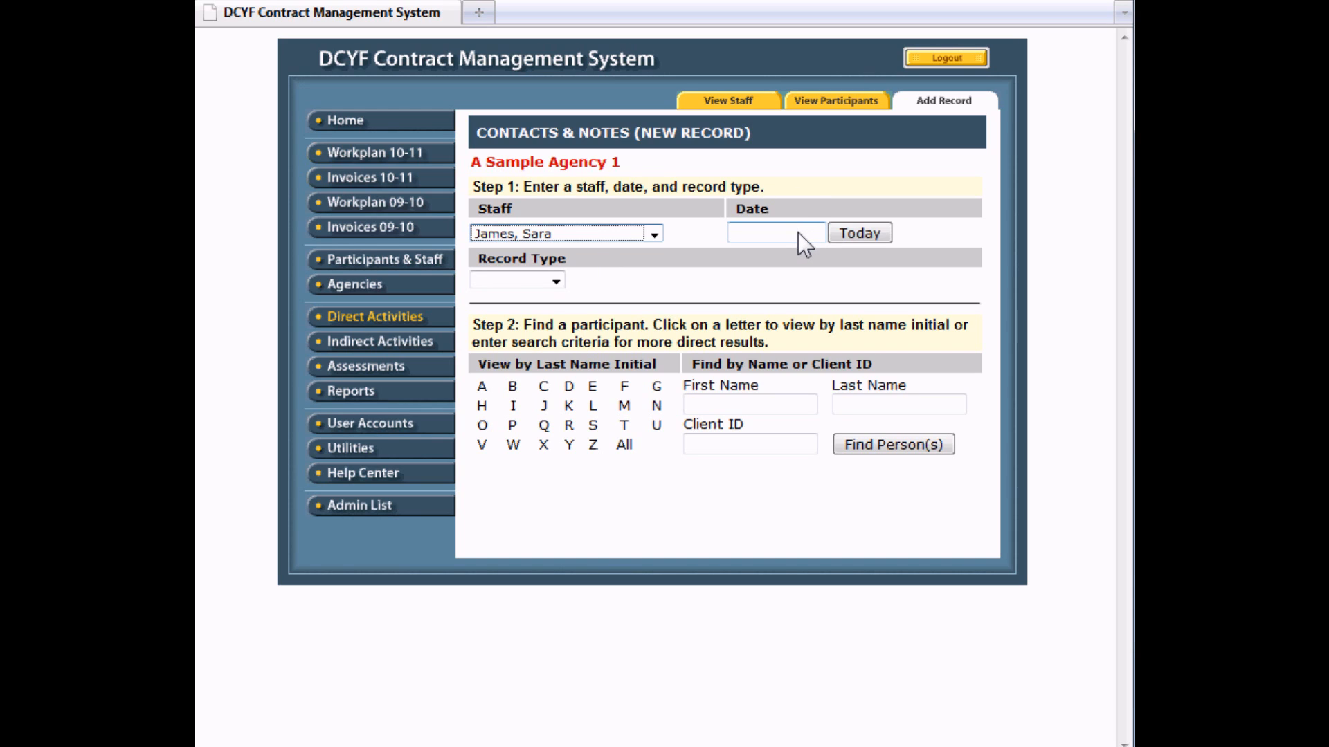
left_click(854, 232)
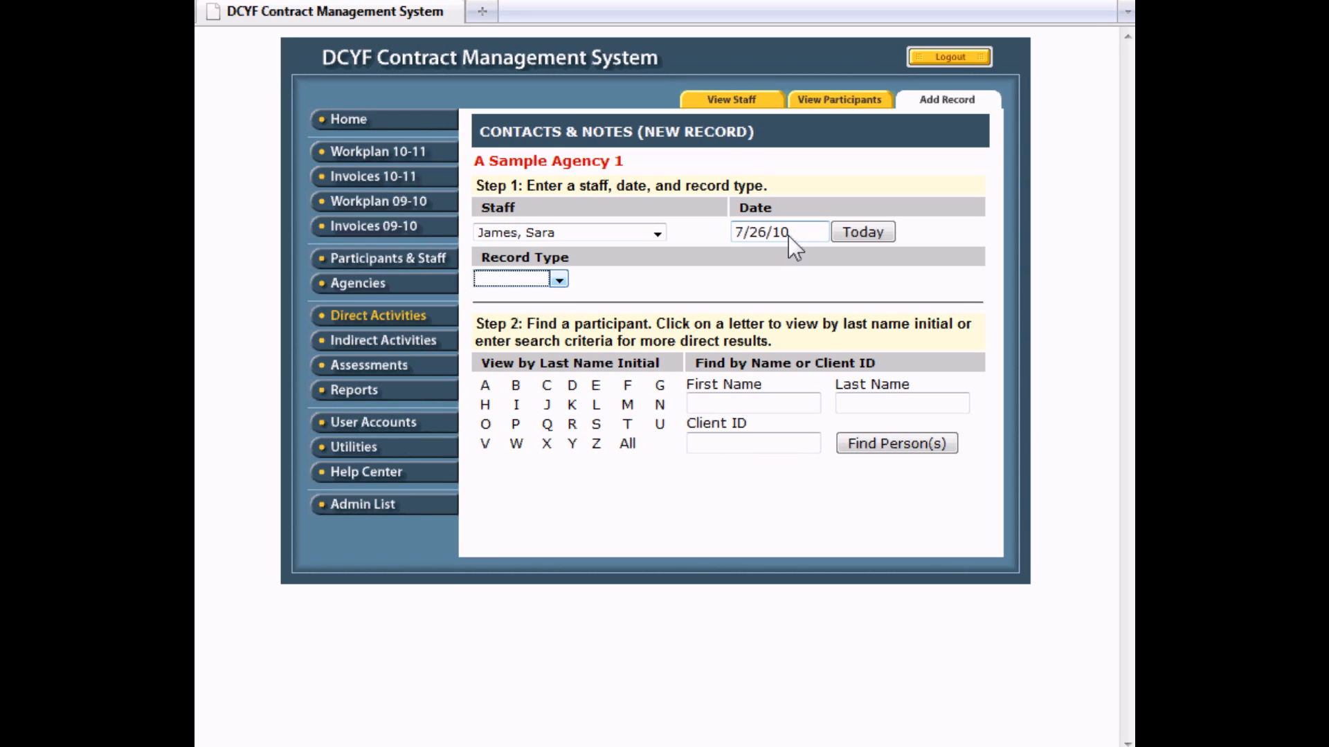
left_click(560, 280)
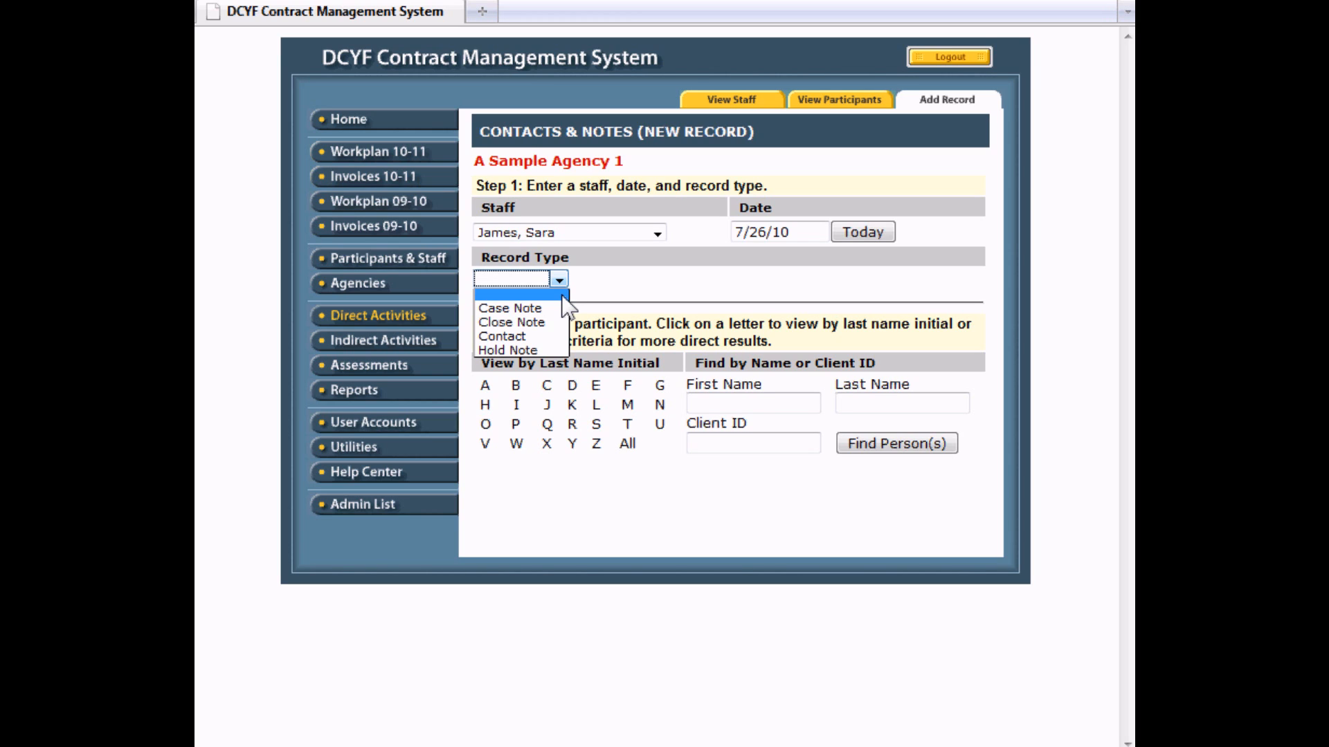
left_click(532, 338)
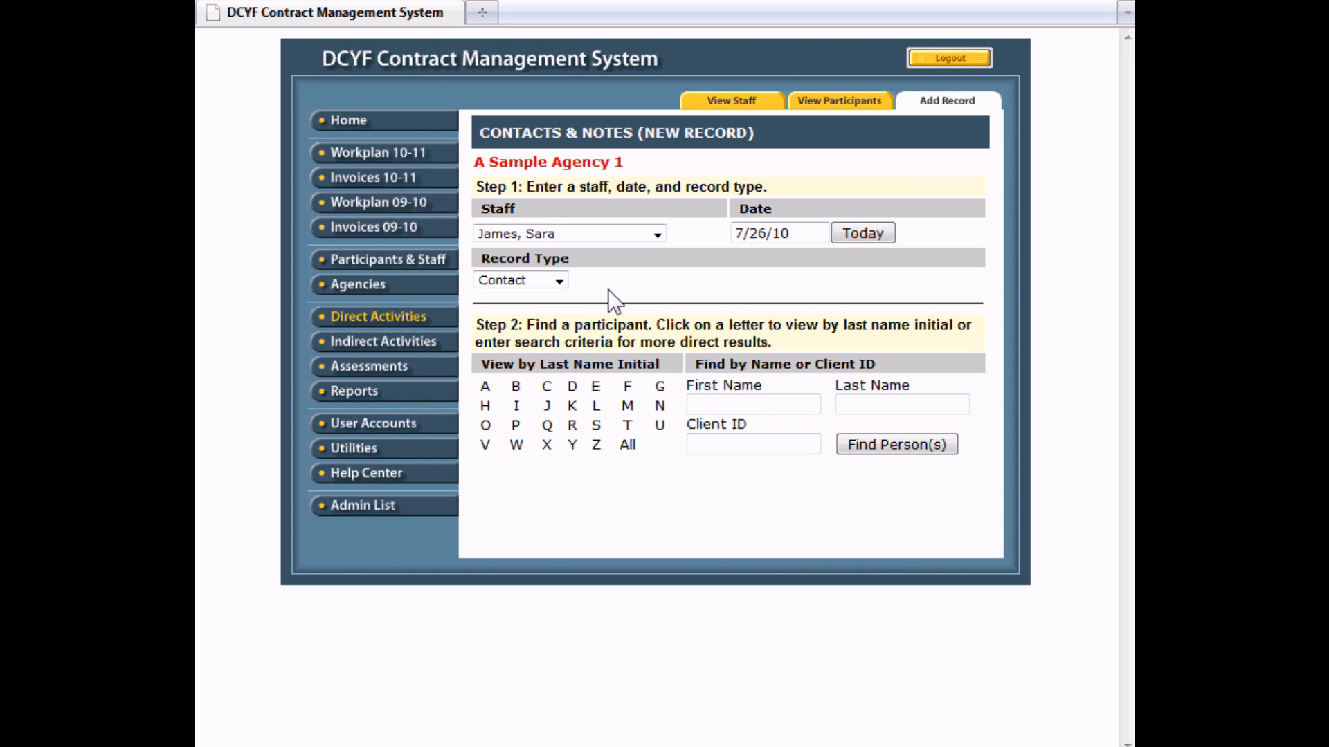
List participants by last name initial B, choose the participant second from the end, and create the new record.
left_click(908, 404)
left_click(514, 388)
scroll(514, 394, "down", 3)
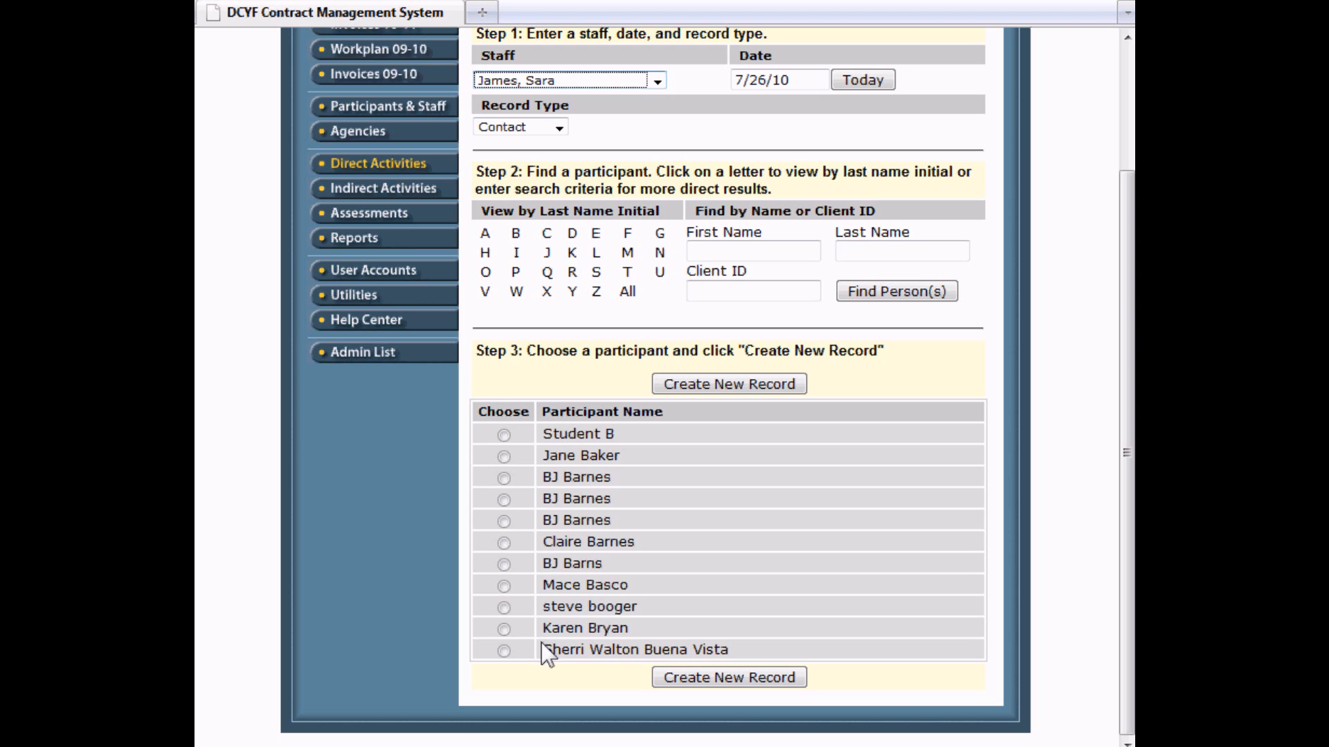
left_click(504, 630)
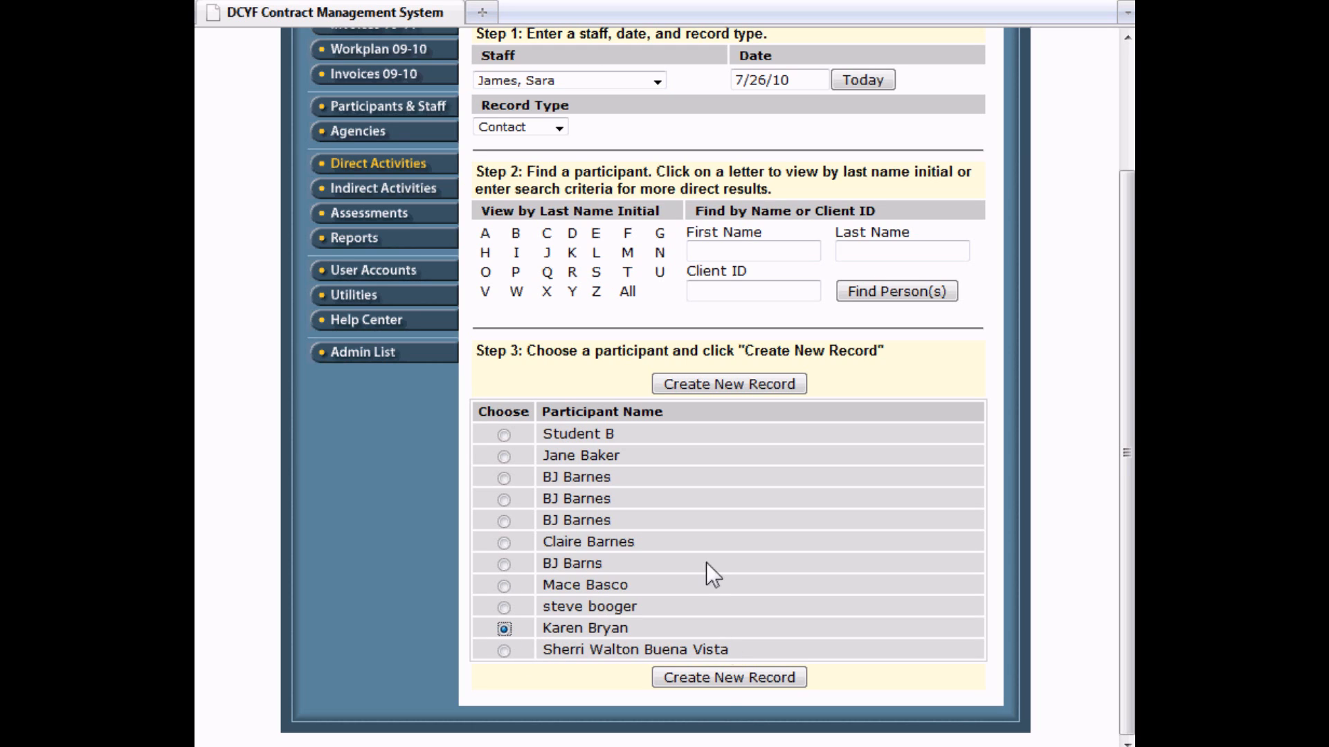
left_click(715, 678)
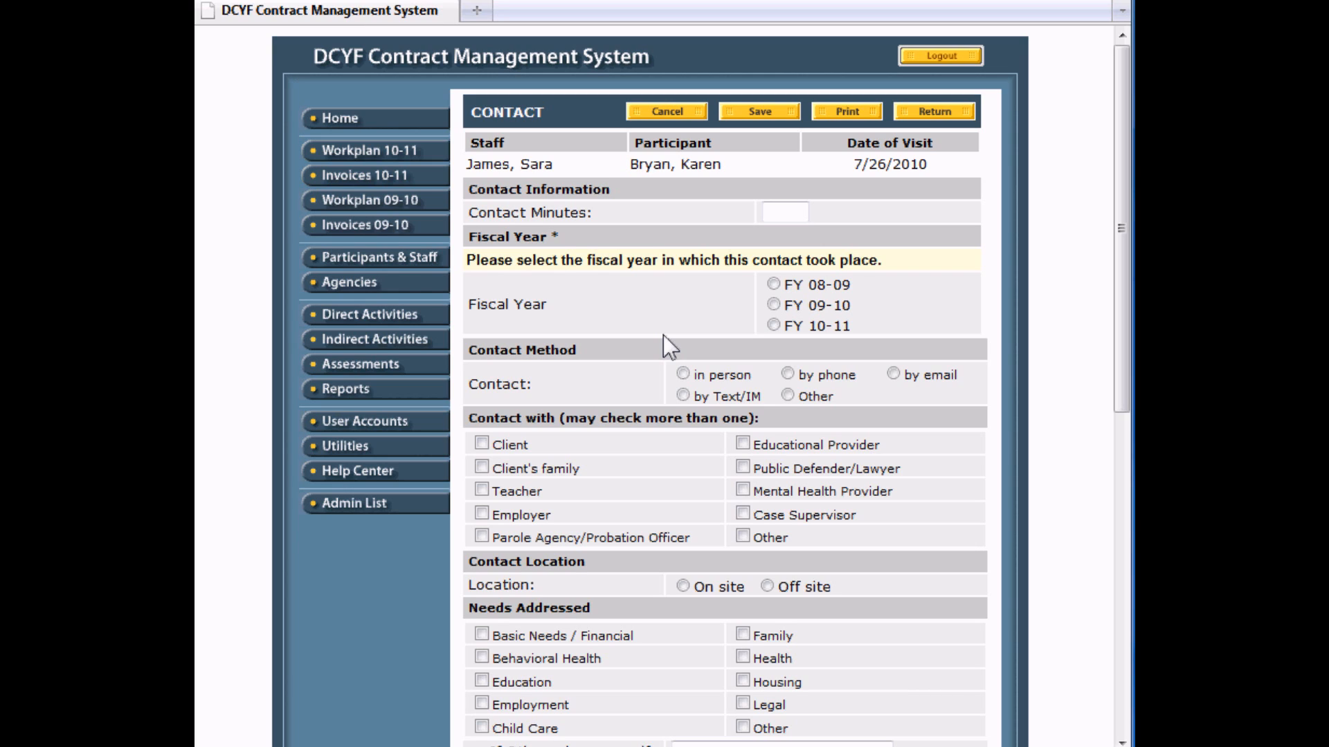
Enter 60 contact minutes, fiscal year FY 10-11 and A Sample Agency 1 - Sample Program 1 (Contract G) as the funding source.
left_click(778, 214)
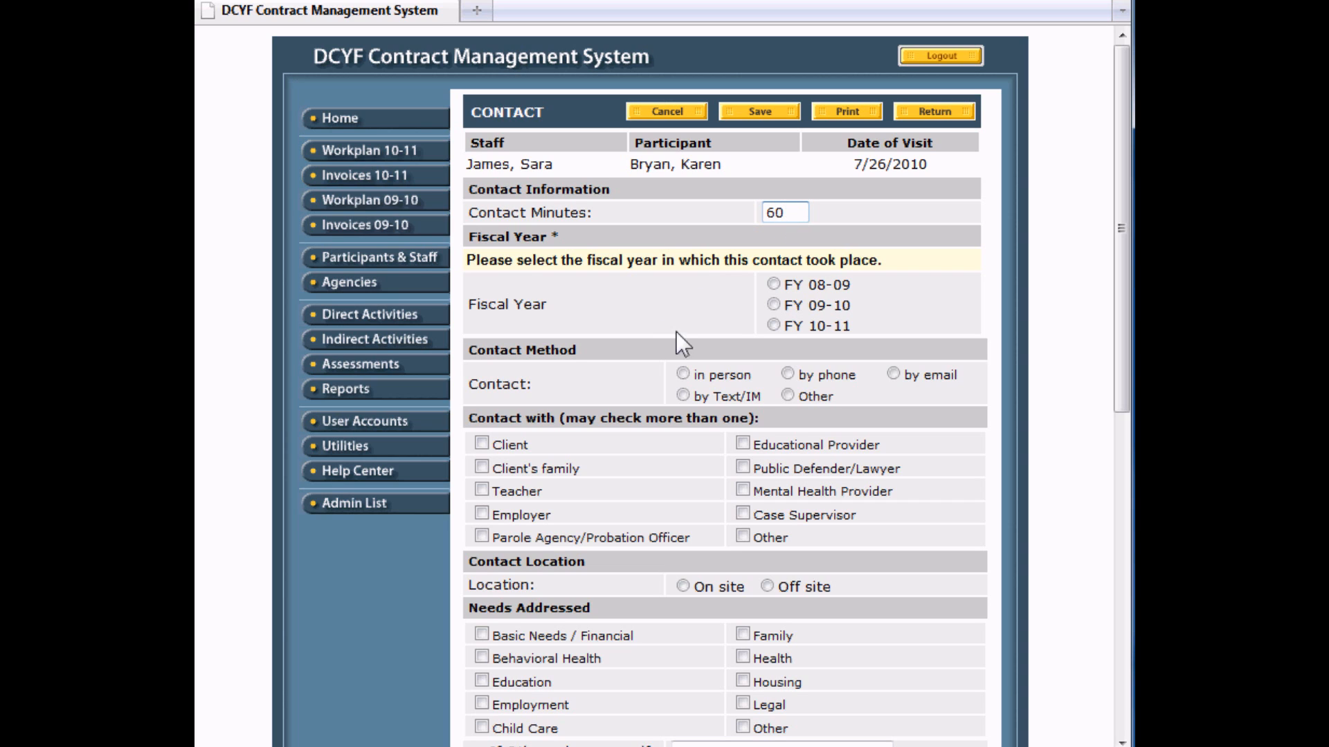
left_click(776, 327)
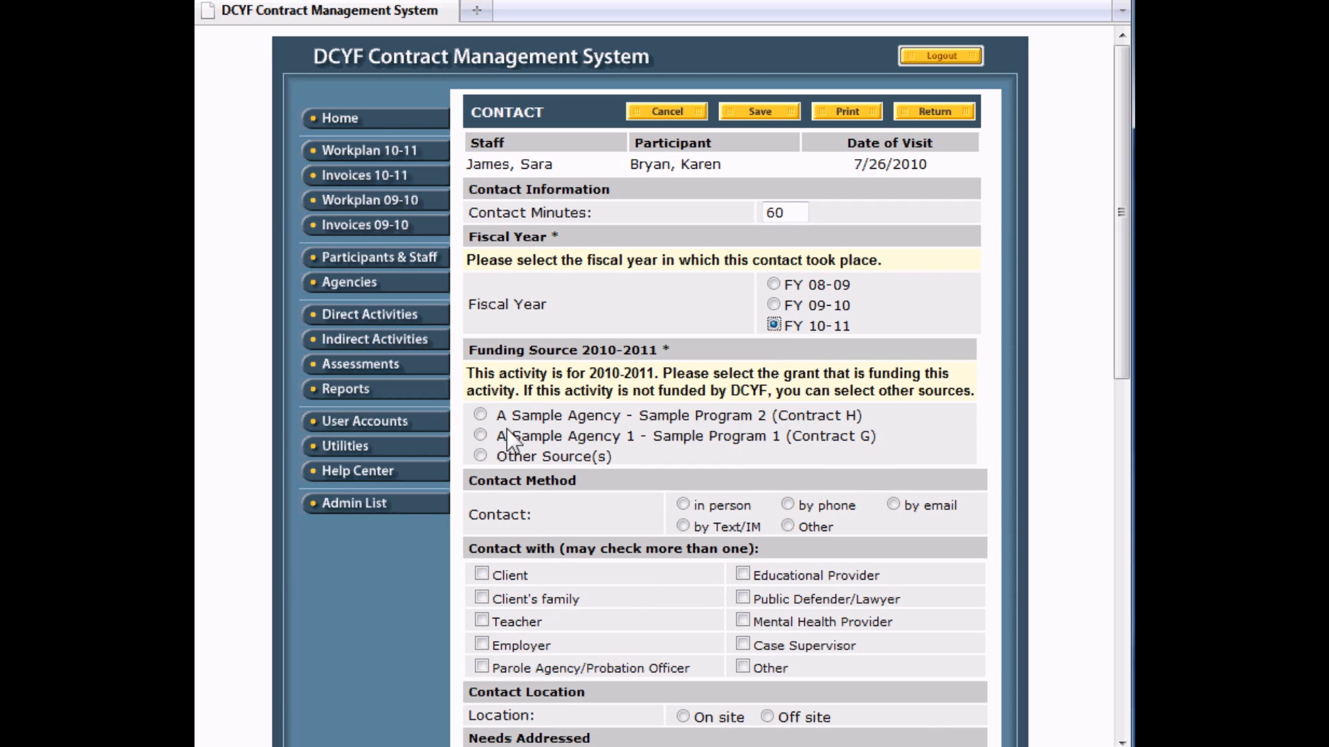
left_click(481, 435)
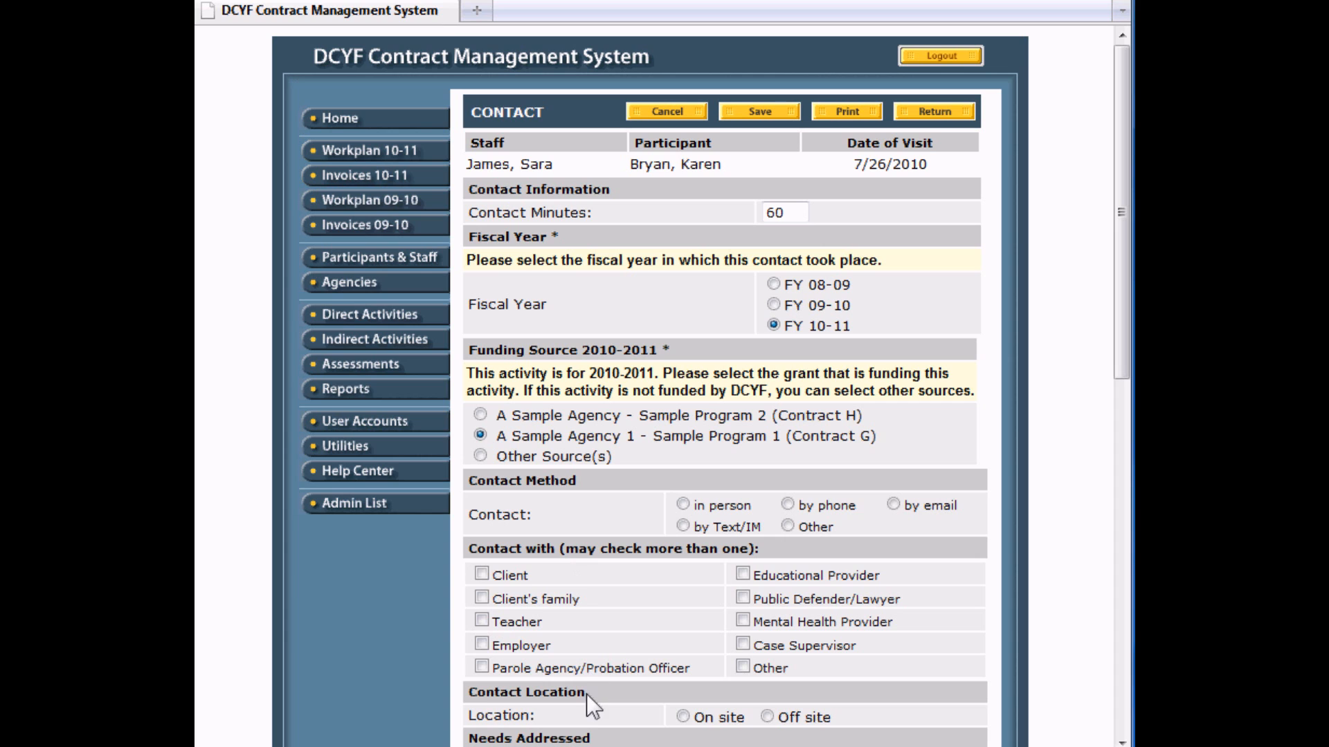
Record the contact as in person with the client, on site, addressing Basic Needs / Financial.
scroll(590, 667, "down", 3)
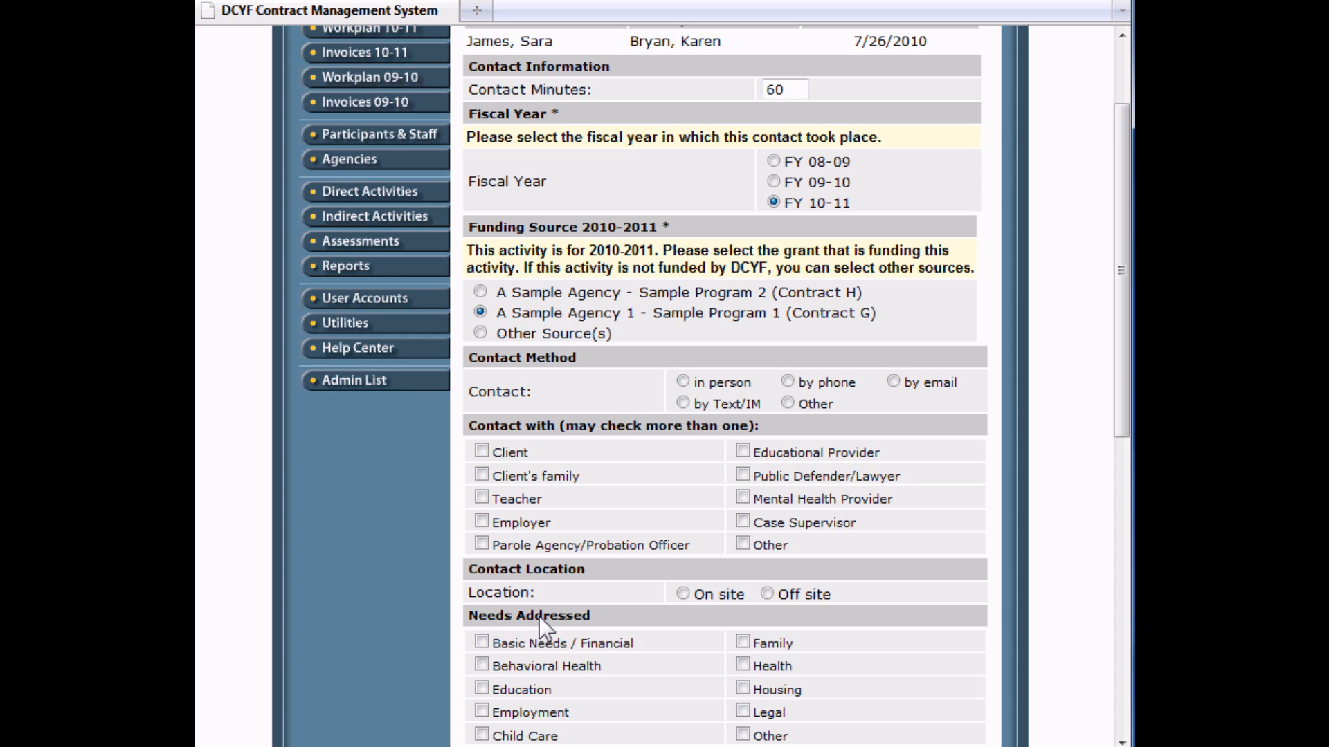
scroll(553, 609, "down", 9)
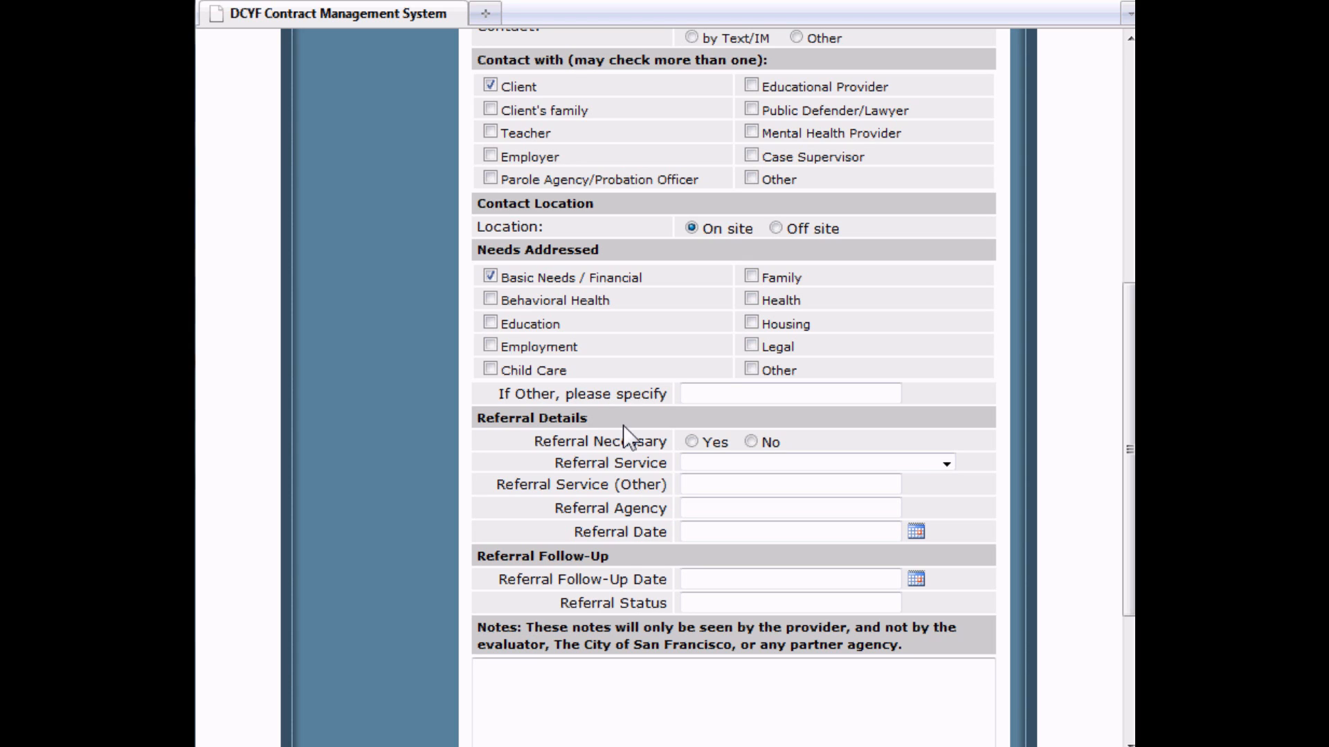
Mark a referral as necessary, with Tutoring as the service, ABC Tutoring Agency as the agency and 7/26/2010 as the referral date.
left_click(691, 441)
left_click(948, 465)
left_click_drag(948, 509, 922, 620)
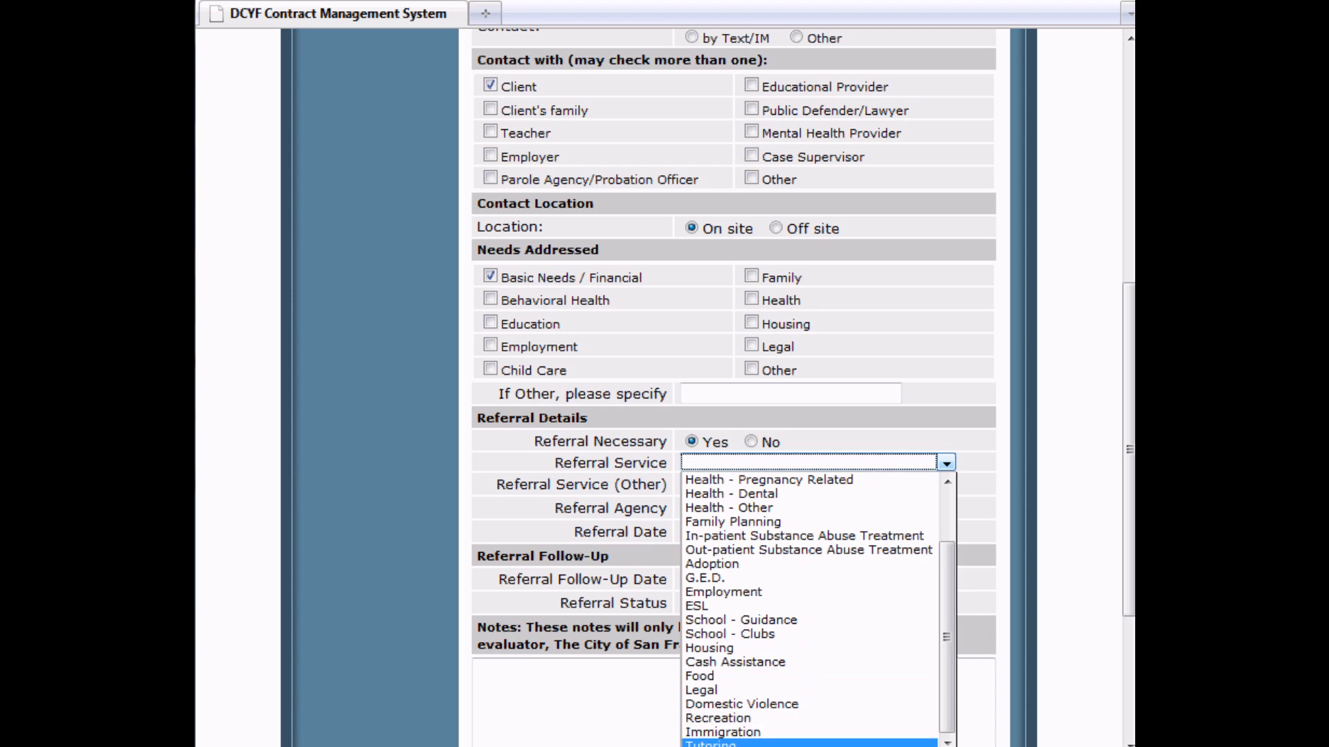
left_click(899, 743)
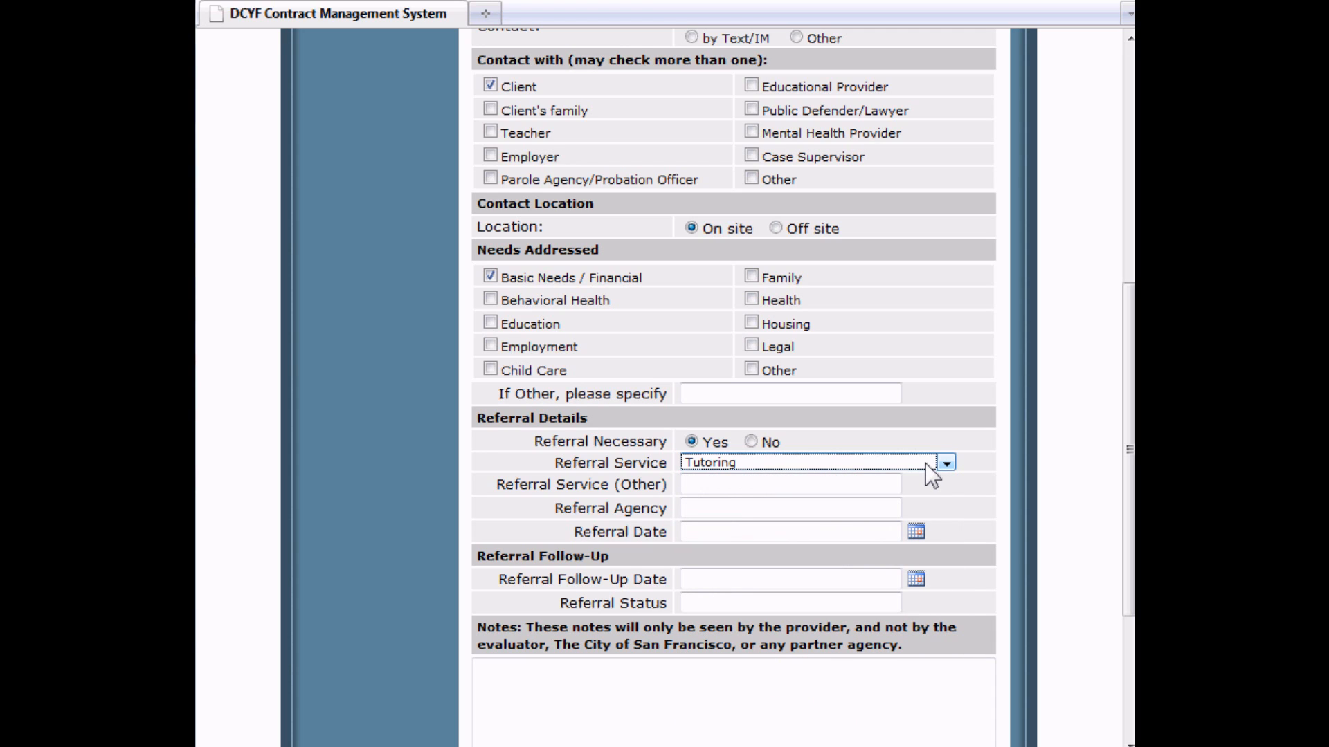
left_click(784, 490)
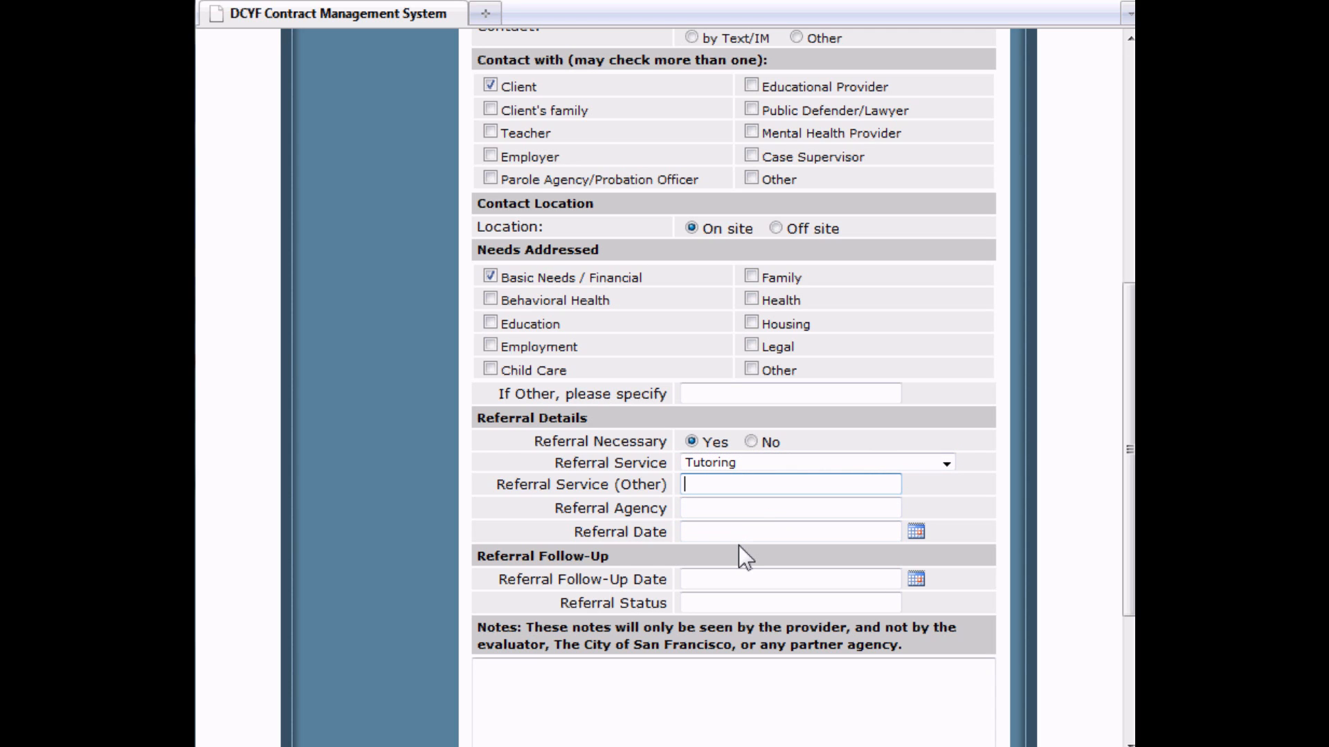
left_click(743, 515)
type("ABC Tutoring Agency")
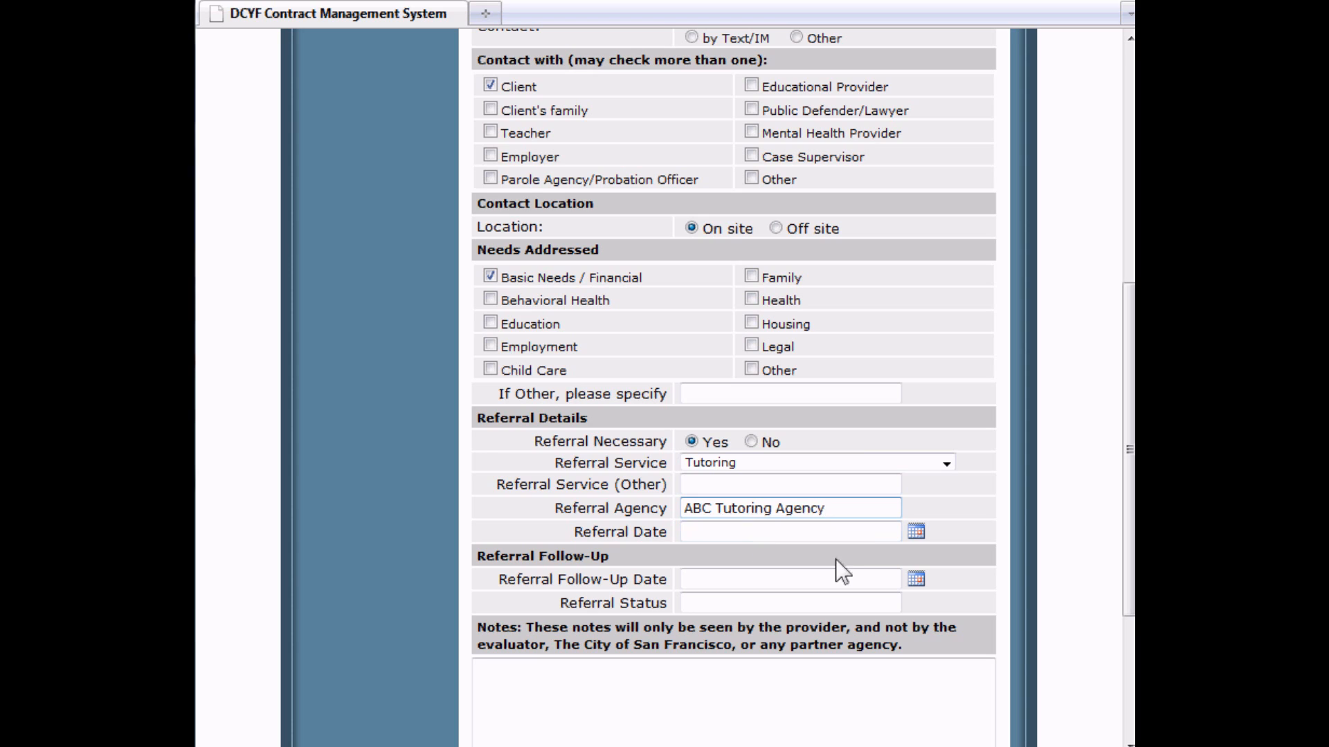
left_click(816, 535)
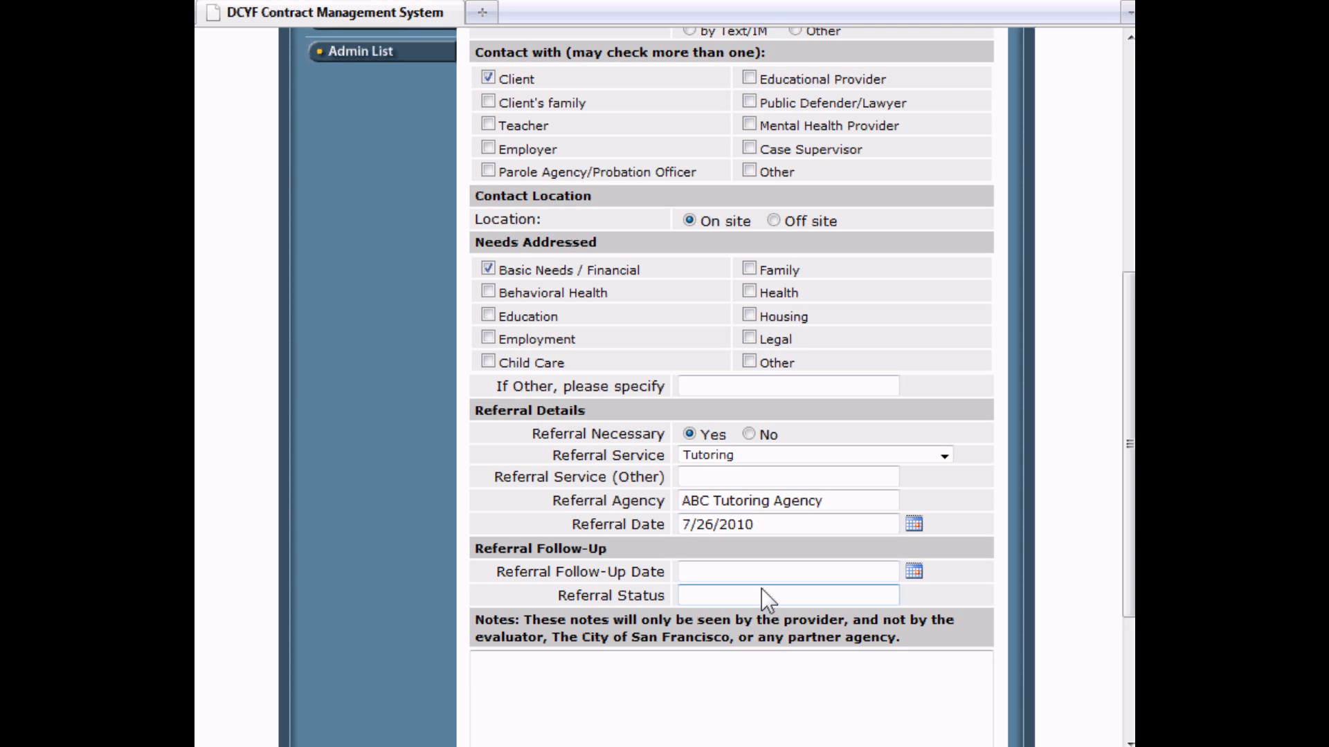
Set the referral status to No Longer Needed and the referral follow-up date to 8/10/2010.
left_click(748, 596)
type("Successful")
key("Down")
left_click(745, 578)
type("8/10/2010")
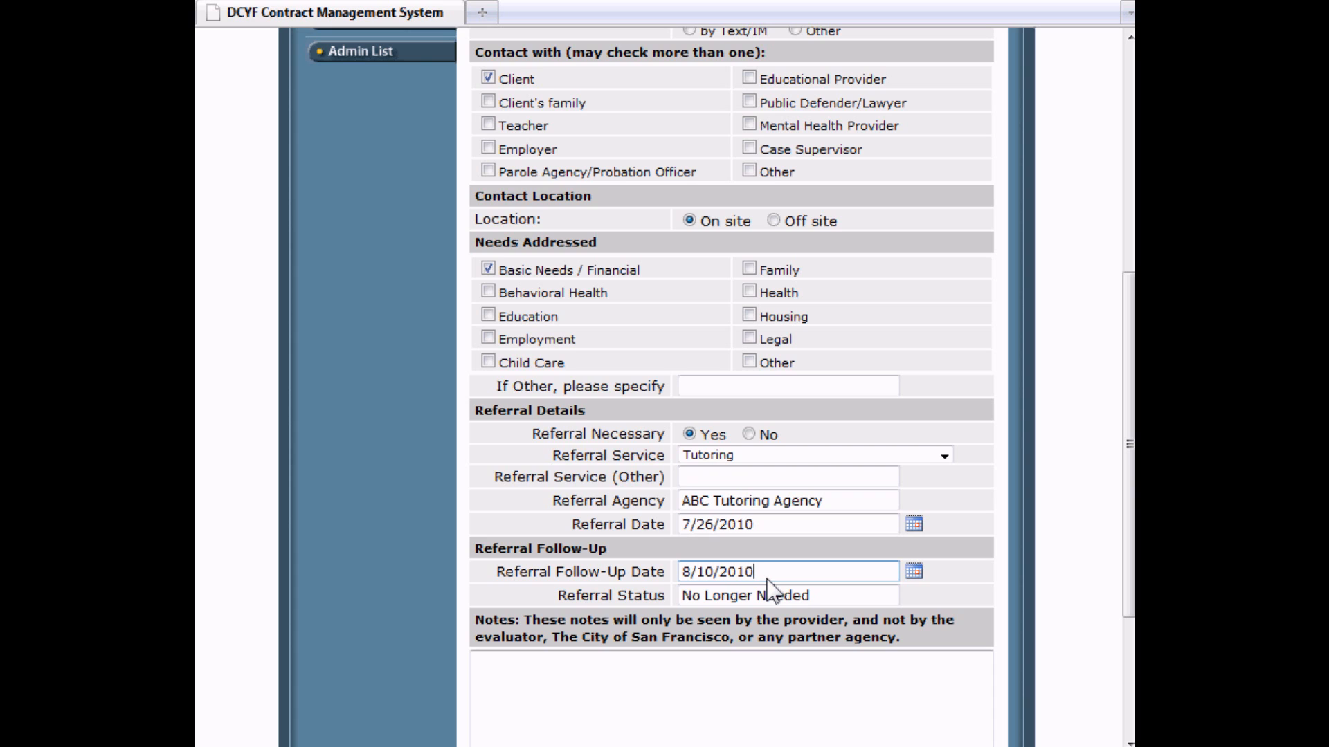
Look over the notes area of the contact form, save the record and return to the participant's contacts and case notes.
scroll(767, 580, "down", 3)
scroll(767, 580, "down", 3)
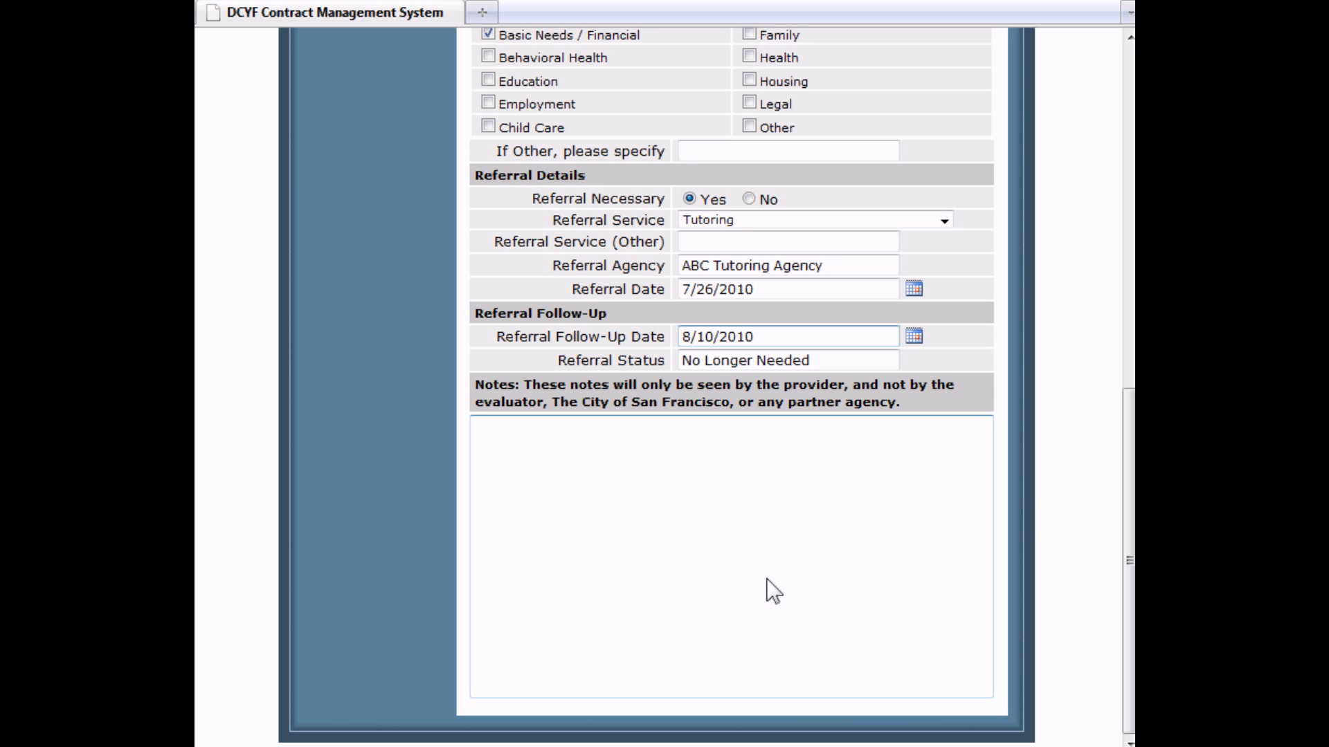
scroll(740, 553, "down", 1)
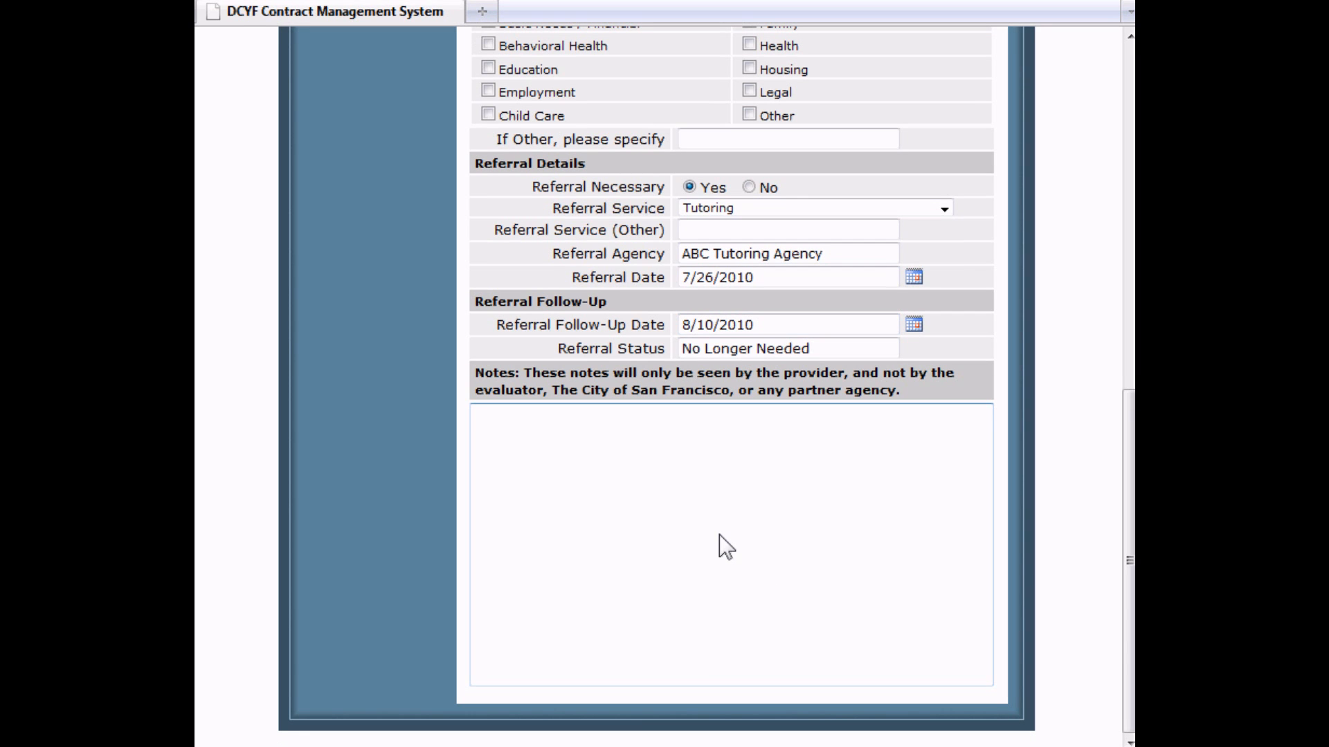
left_click(720, 535)
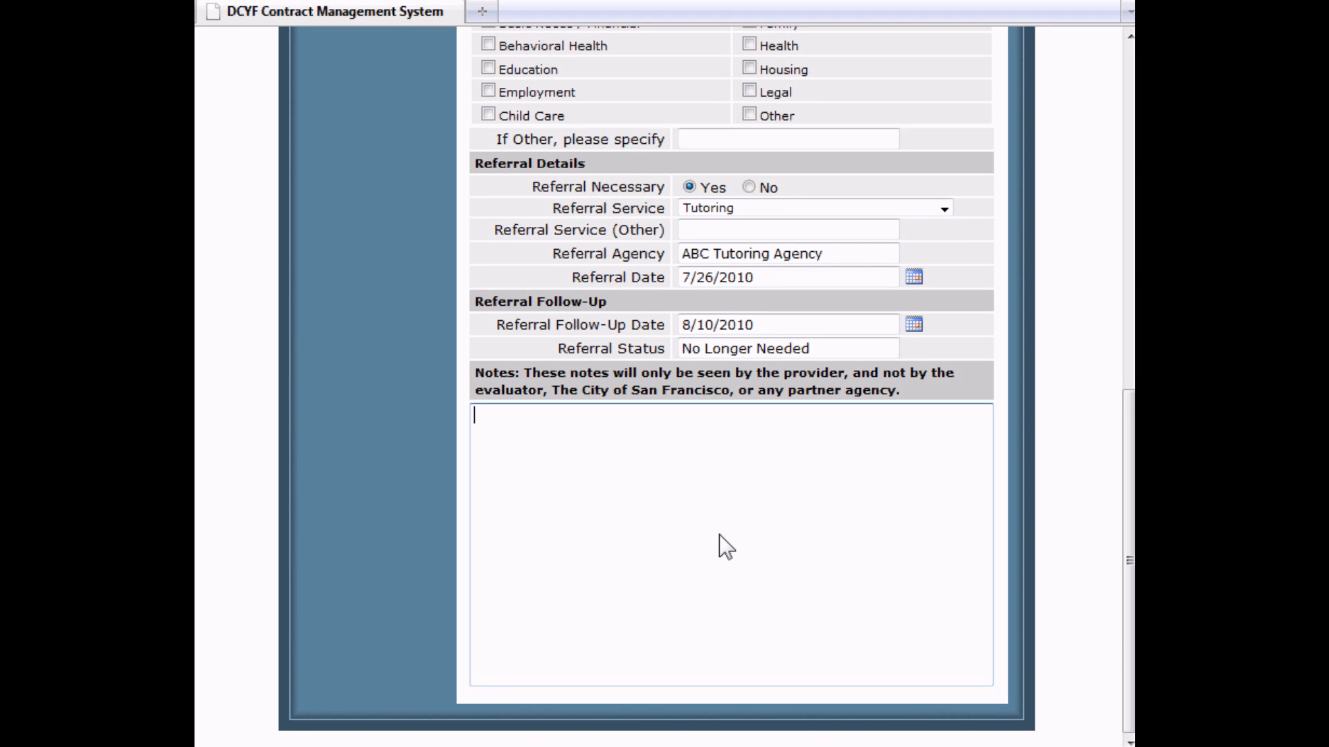
scroll(720, 535, "up", 10)
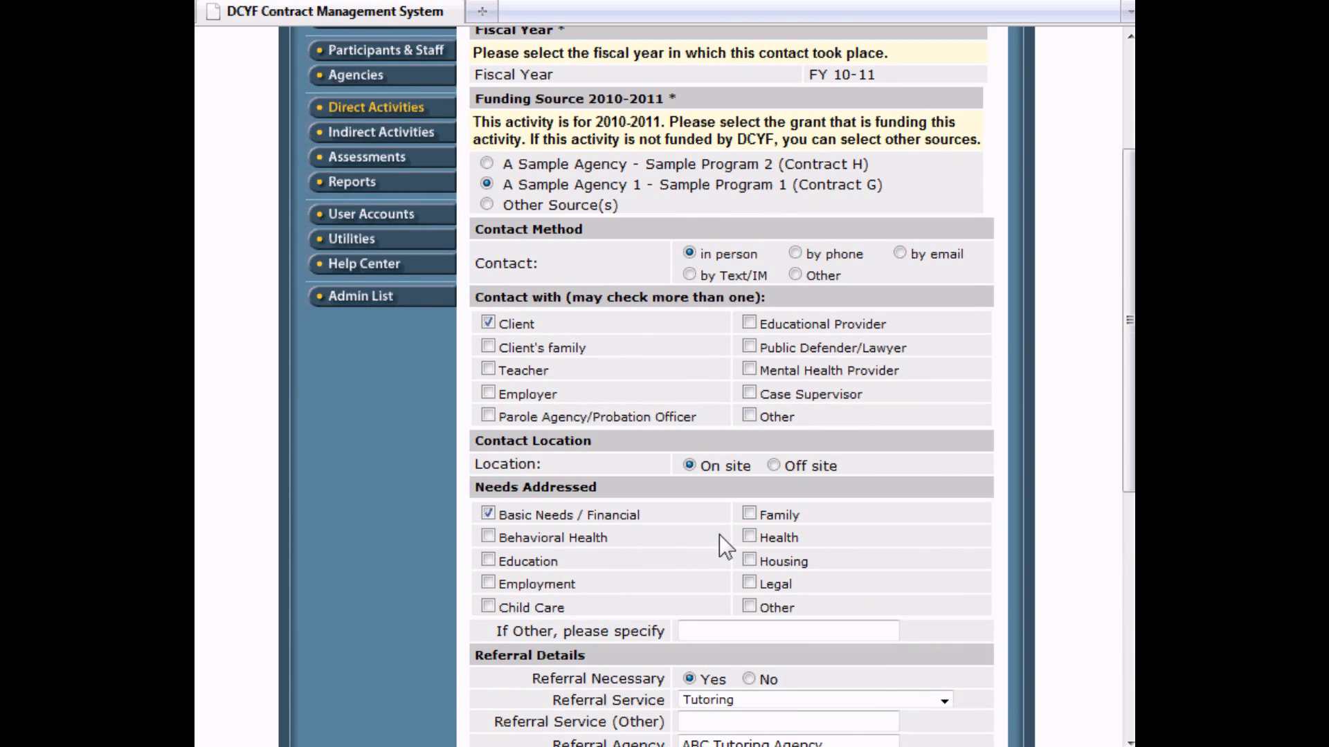
scroll(799, 342, "up", 4)
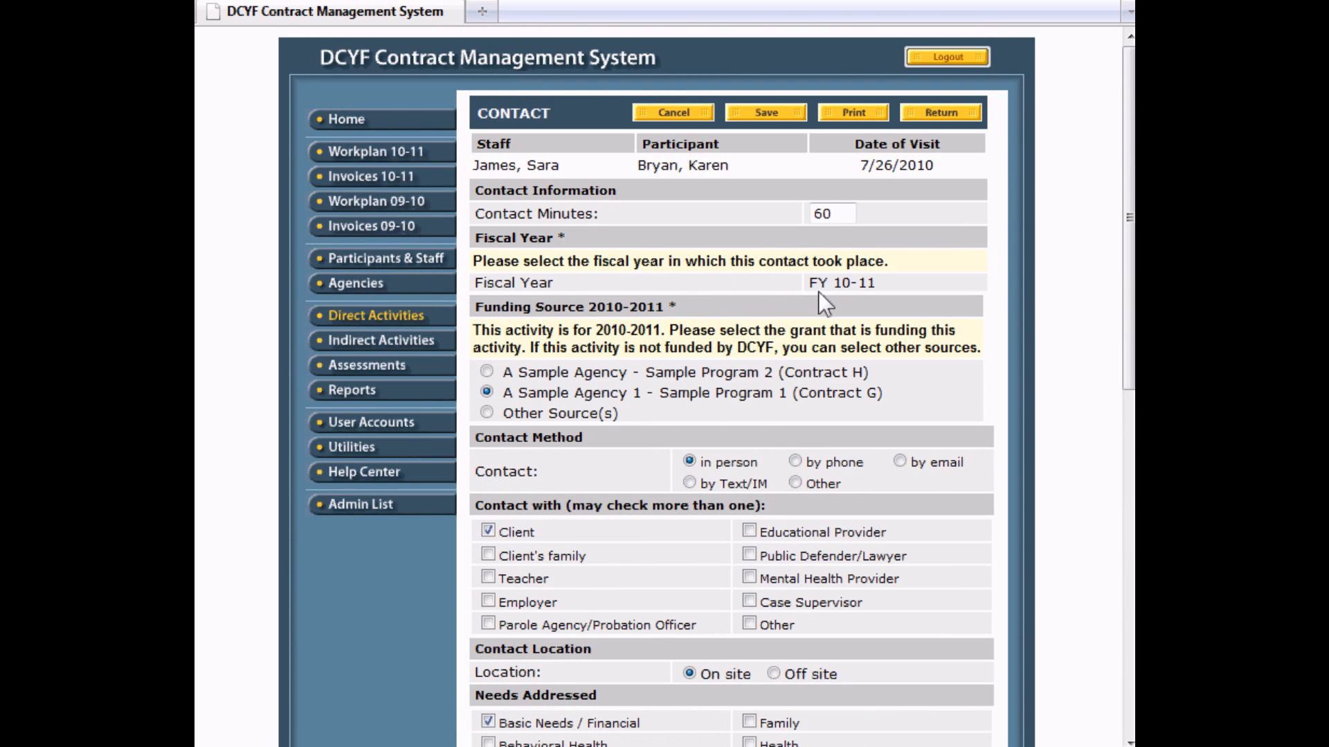
left_click(754, 114)
left_click(948, 114)
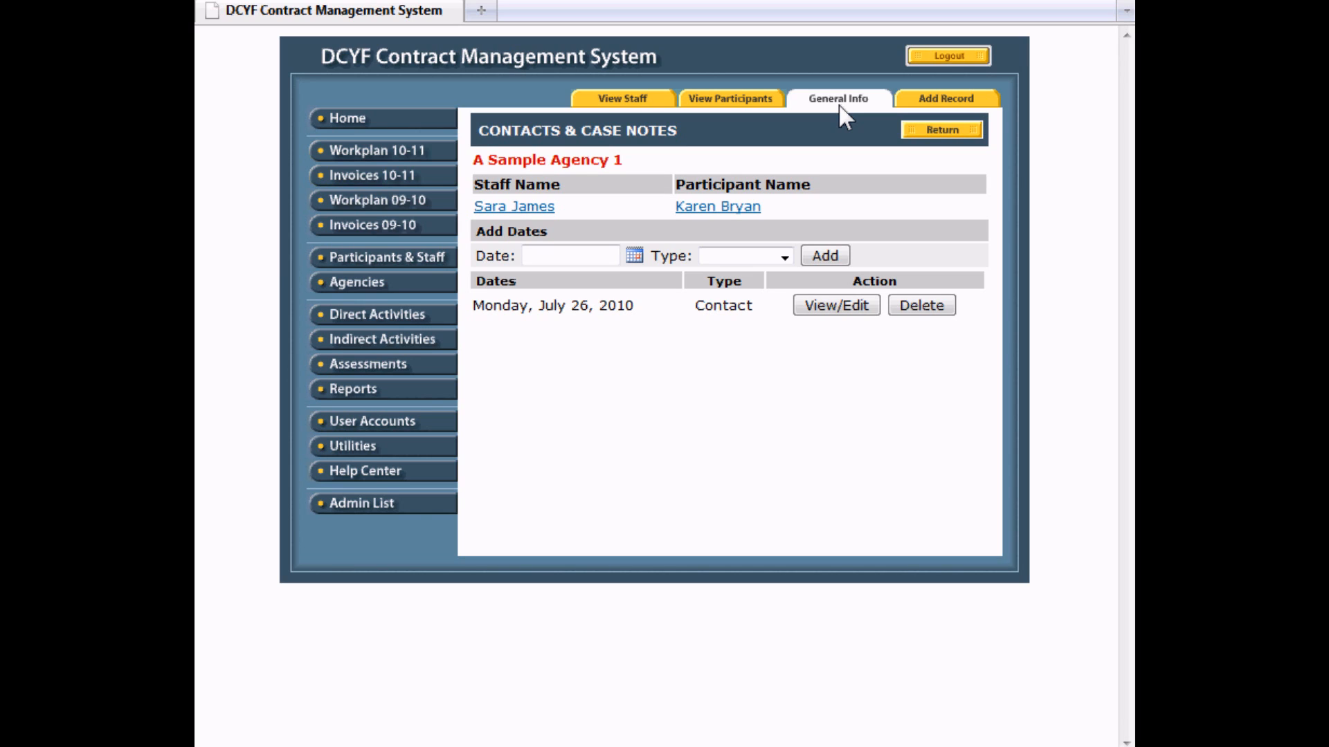
left_click(558, 259)
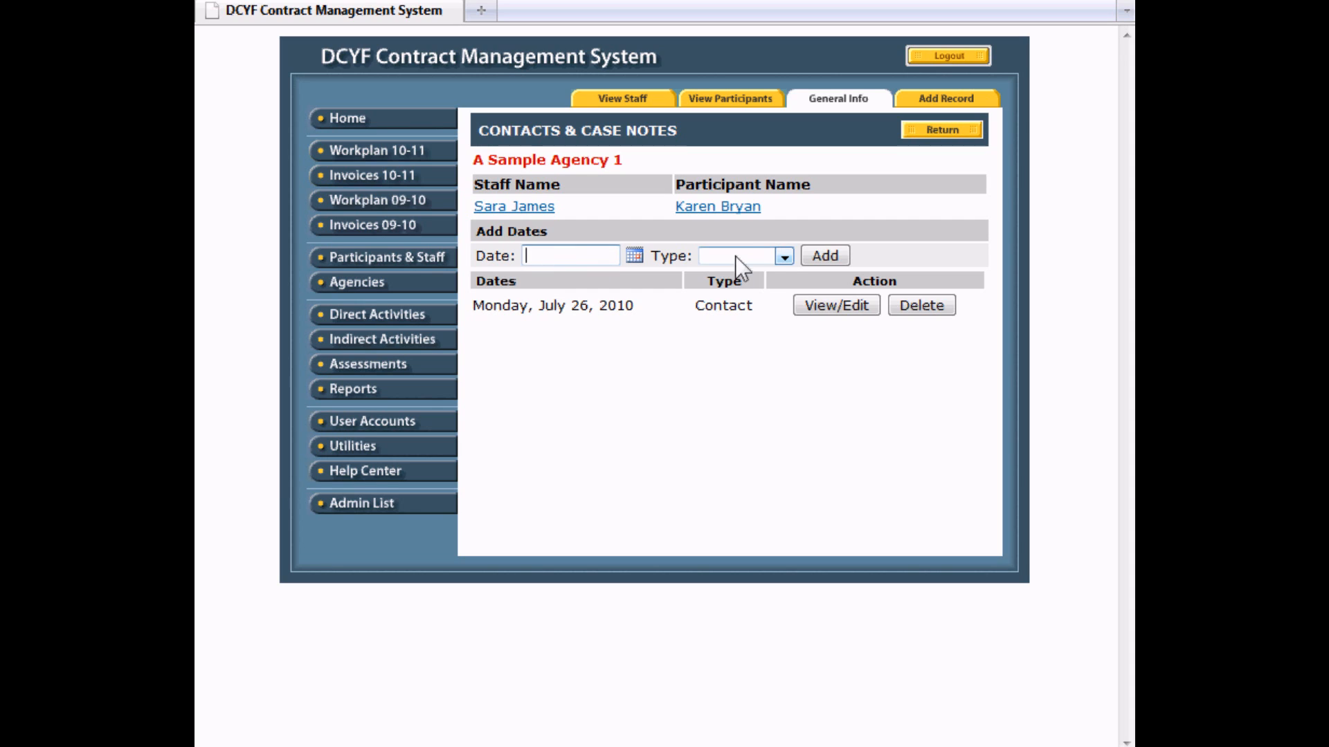
left_click(783, 256)
left_click(783, 254)
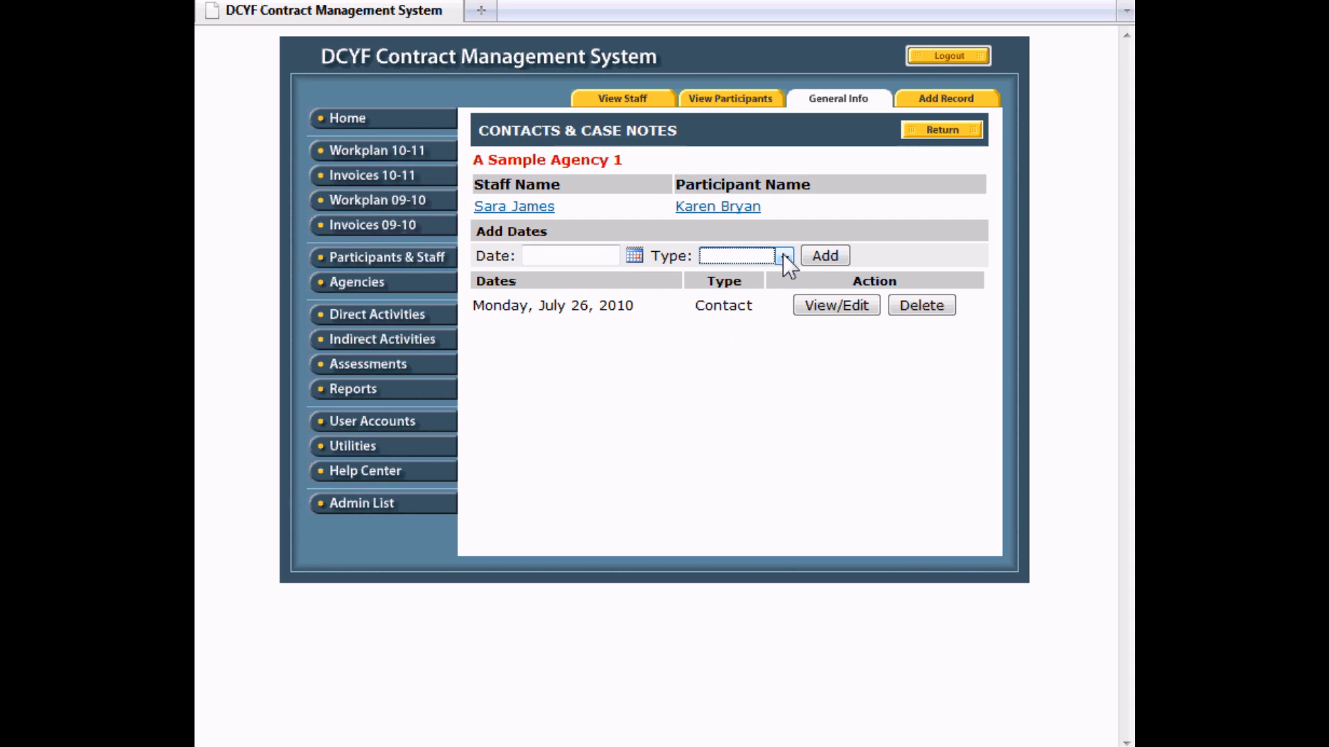
left_click(824, 255)
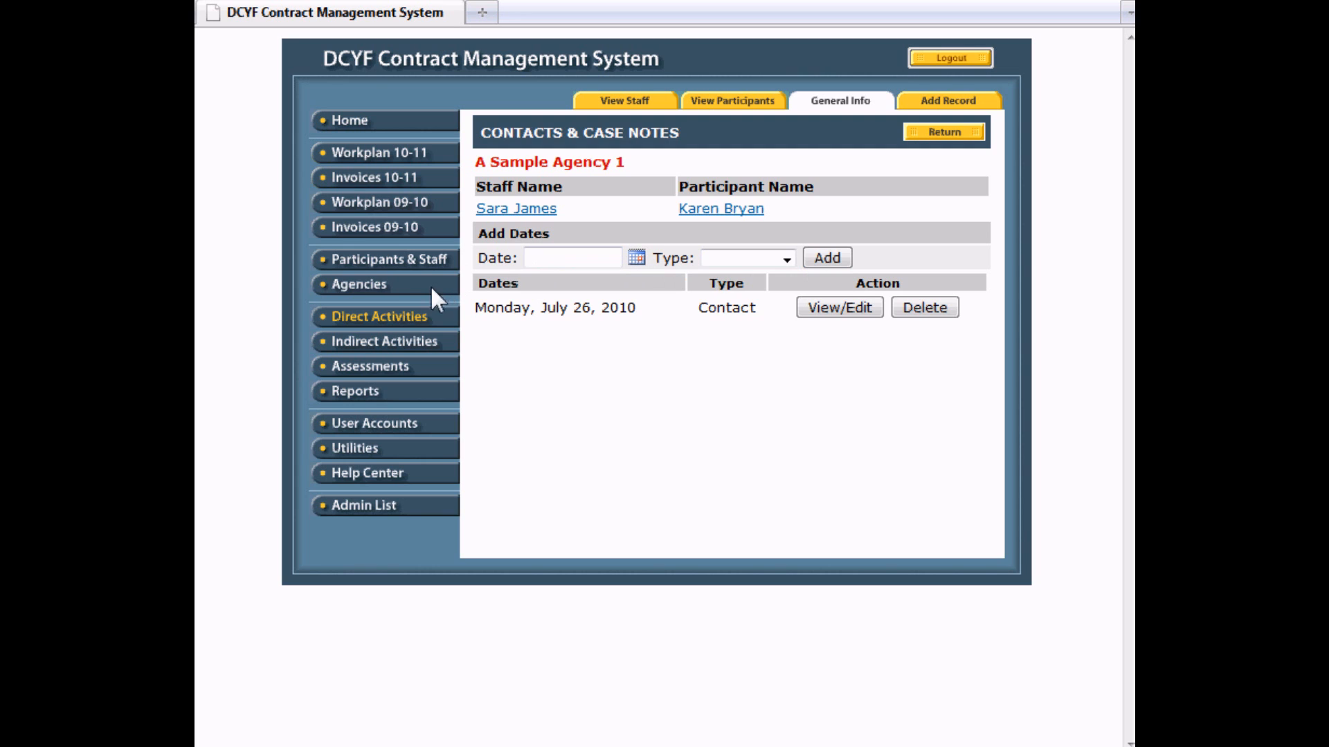
Open the participant's contacts and case notes through the staff member's entry in the Case Management staff list.
left_click(386, 316)
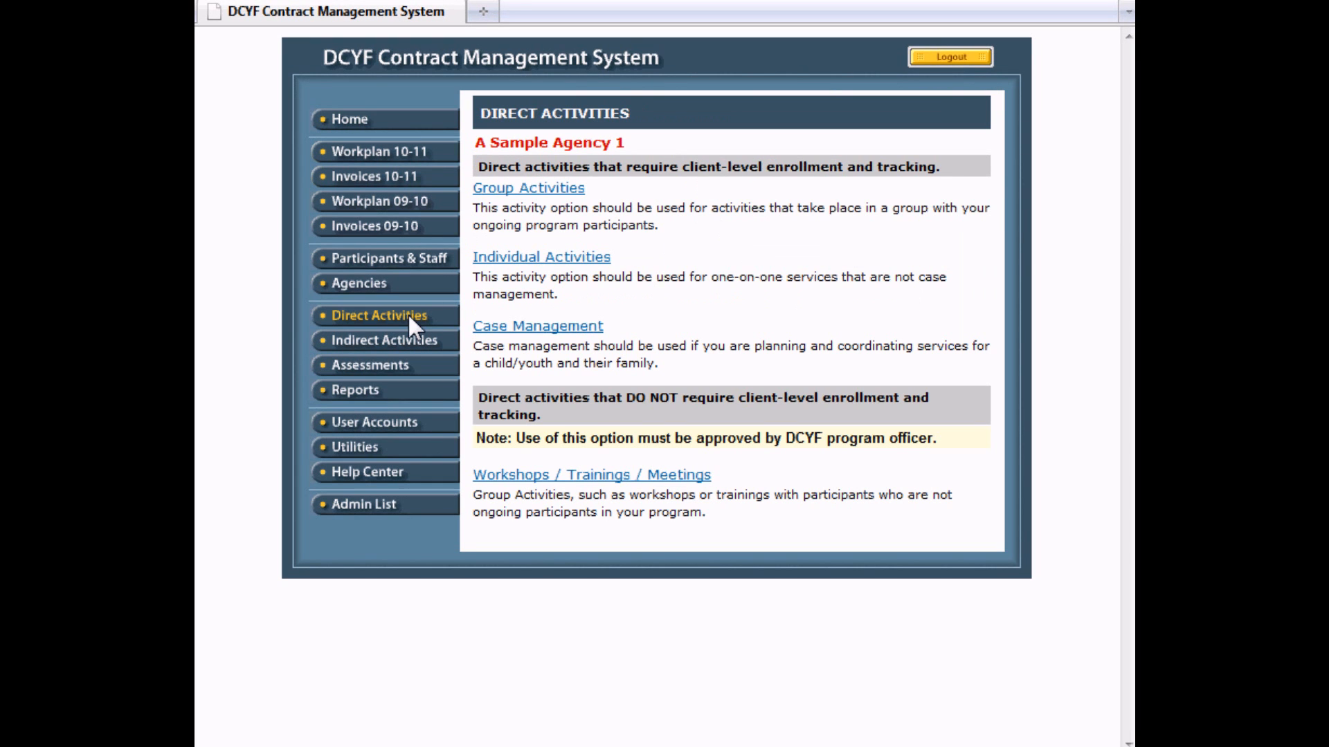
left_click(554, 326)
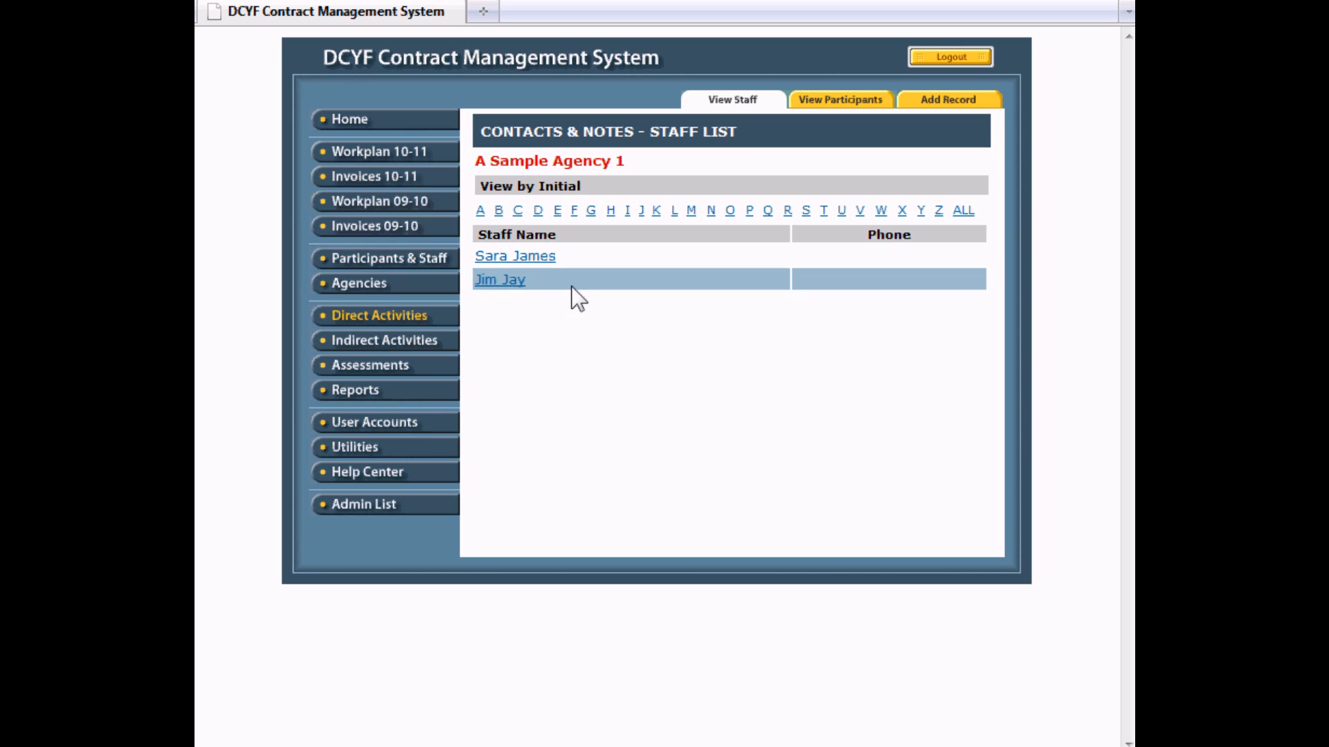
left_click(526, 258)
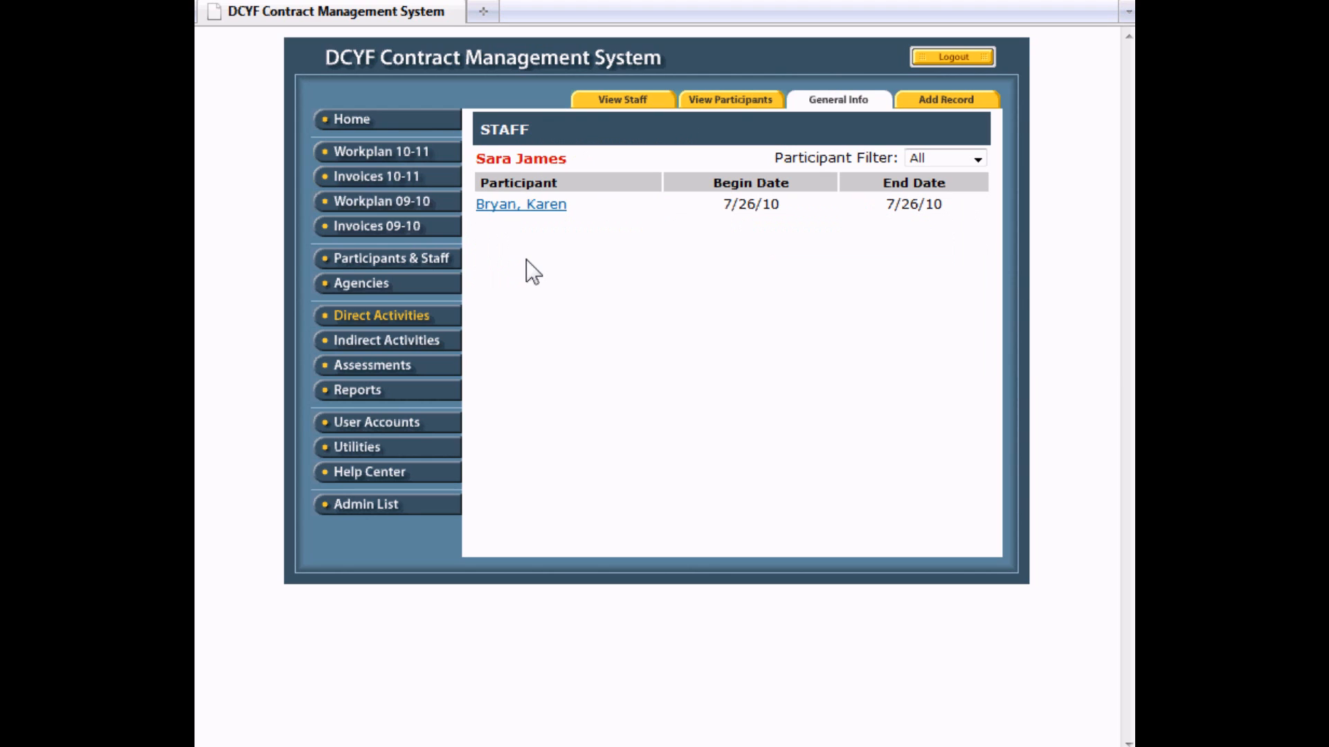
left_click(520, 209)
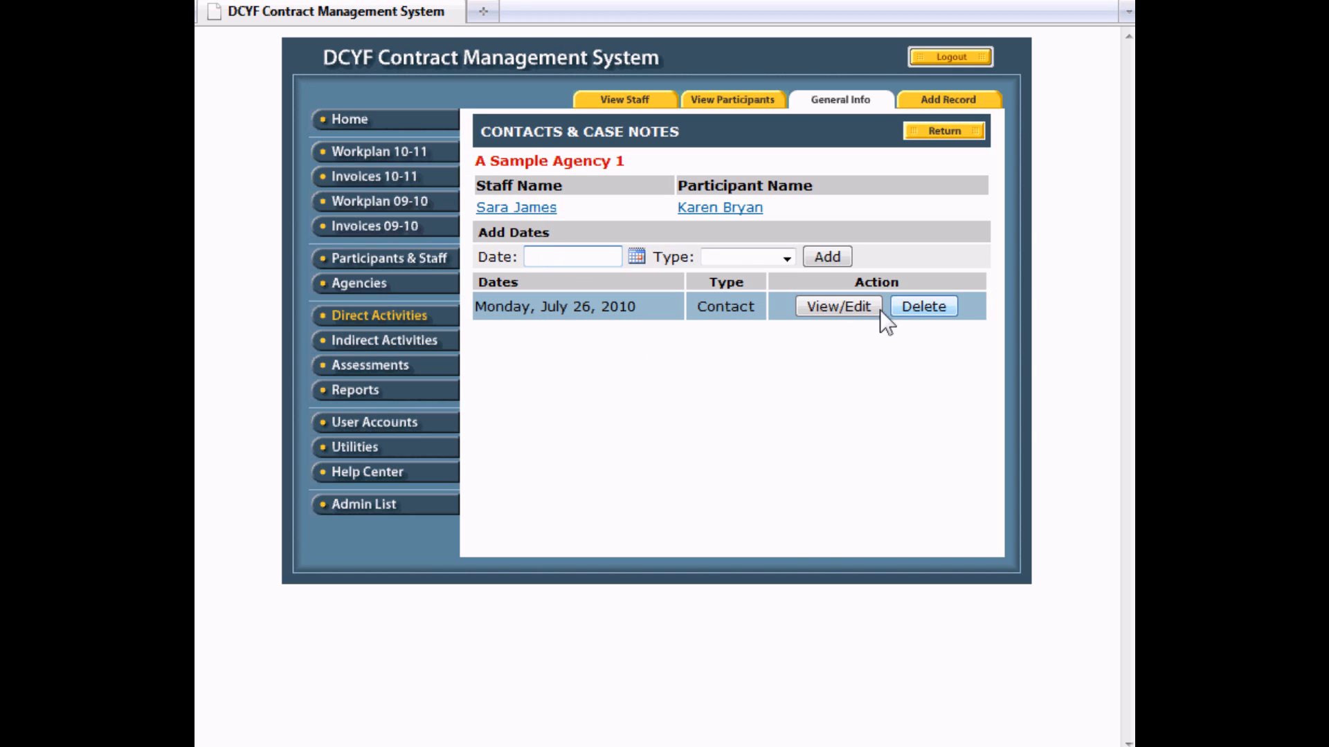
Open the July 26, 2010 contact for editing, save it and return to the contacts and case notes.
left_click(829, 306)
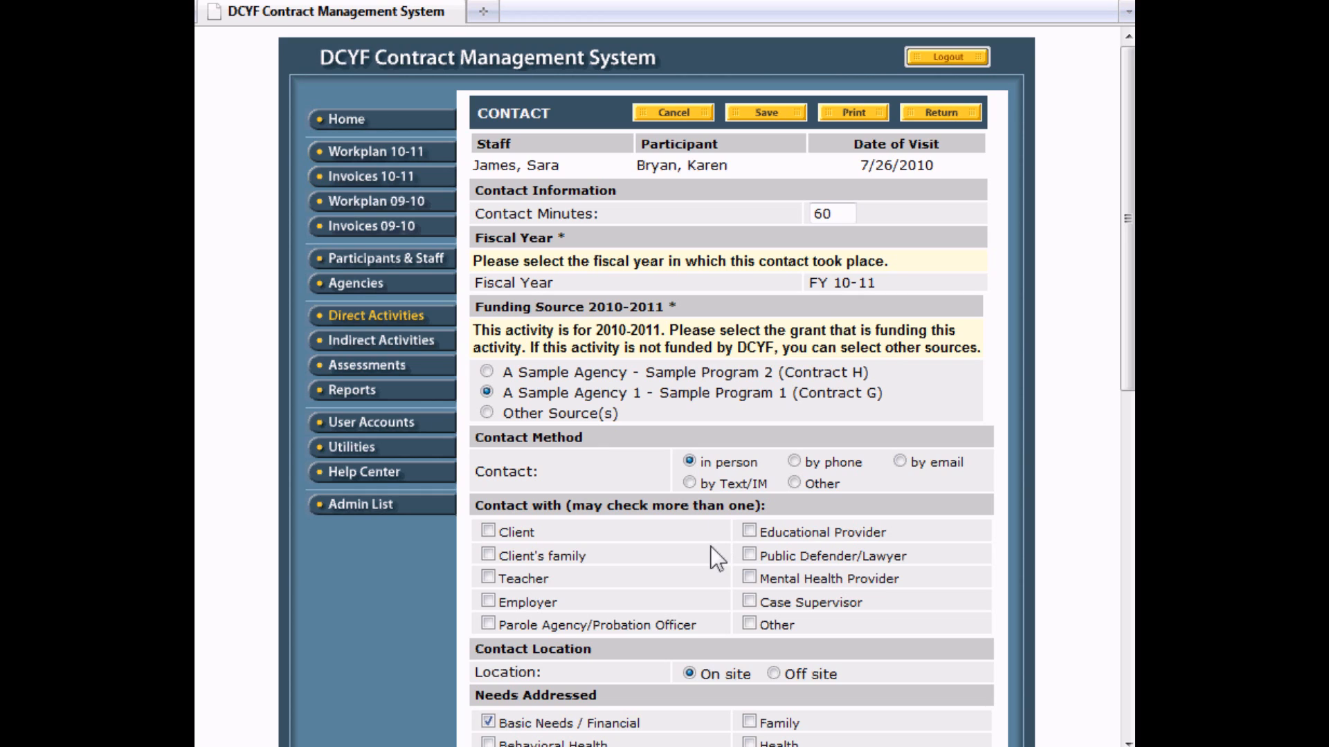
left_click(766, 110)
left_click(922, 115)
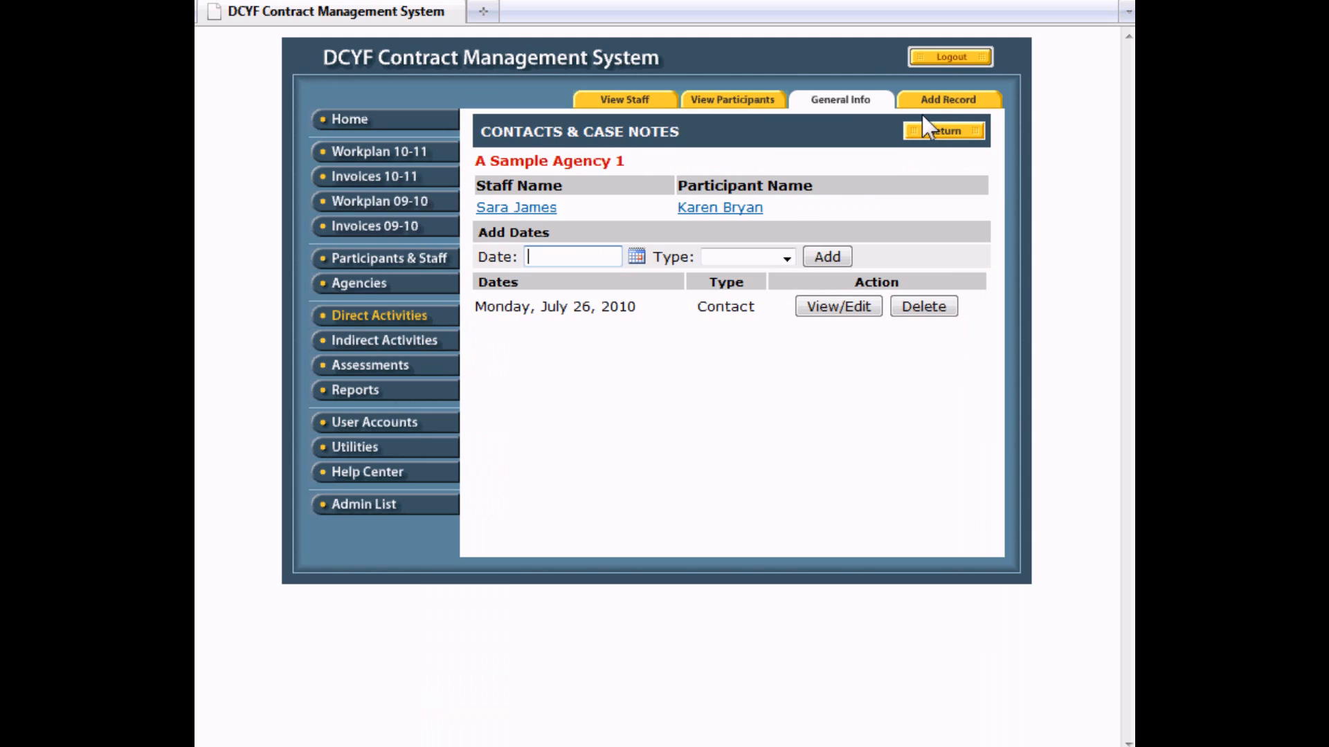